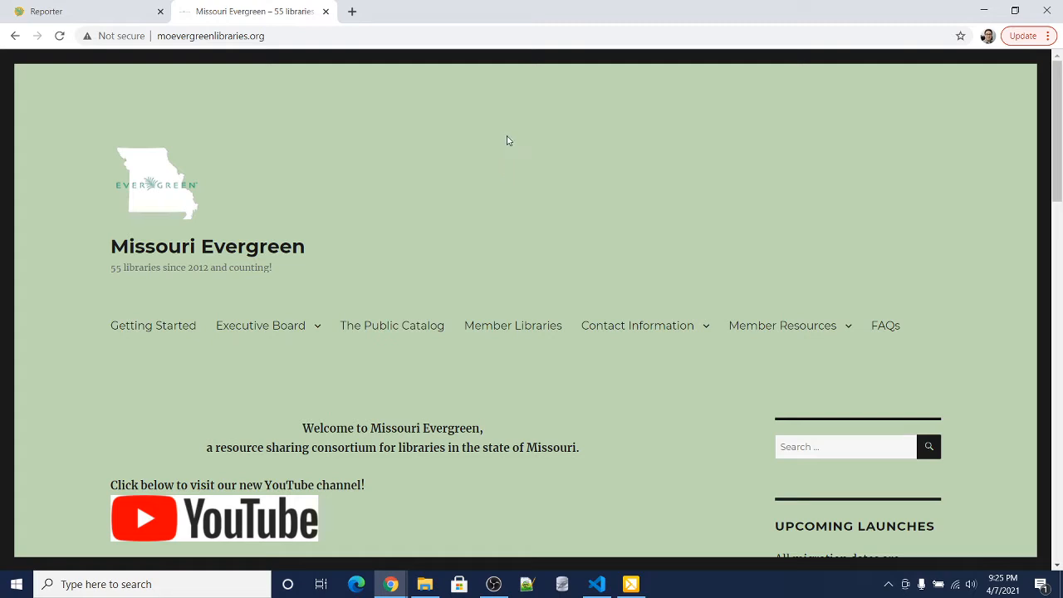
# Open the Reports Training Materials page of Missouri Evergreen and review its list of four training modules
pyautogui.moveTo(777, 331)
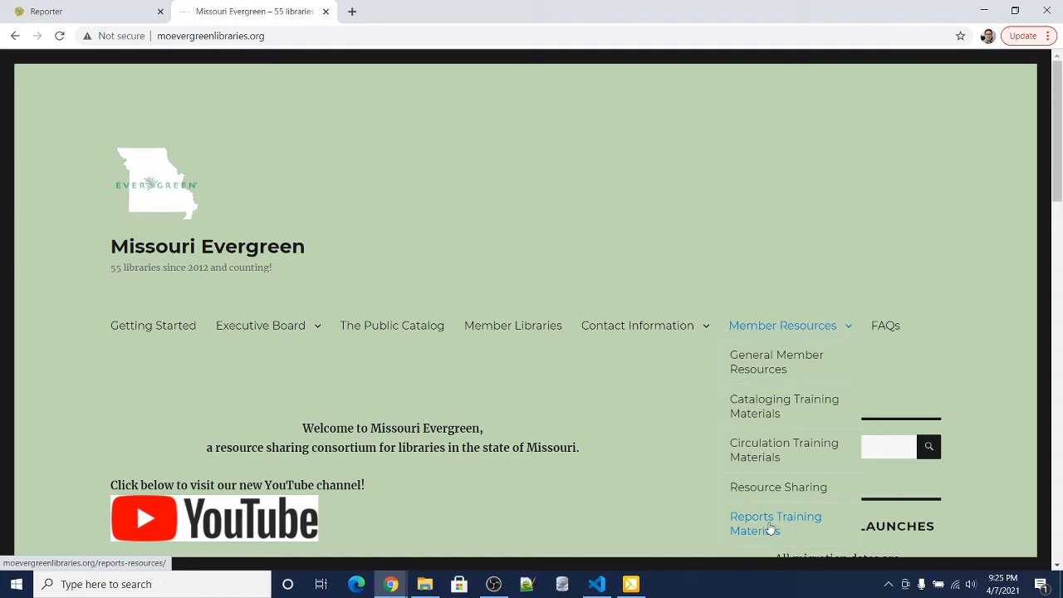
pyautogui.click(764, 525)
pyautogui.scroll(-3, 638, 445)
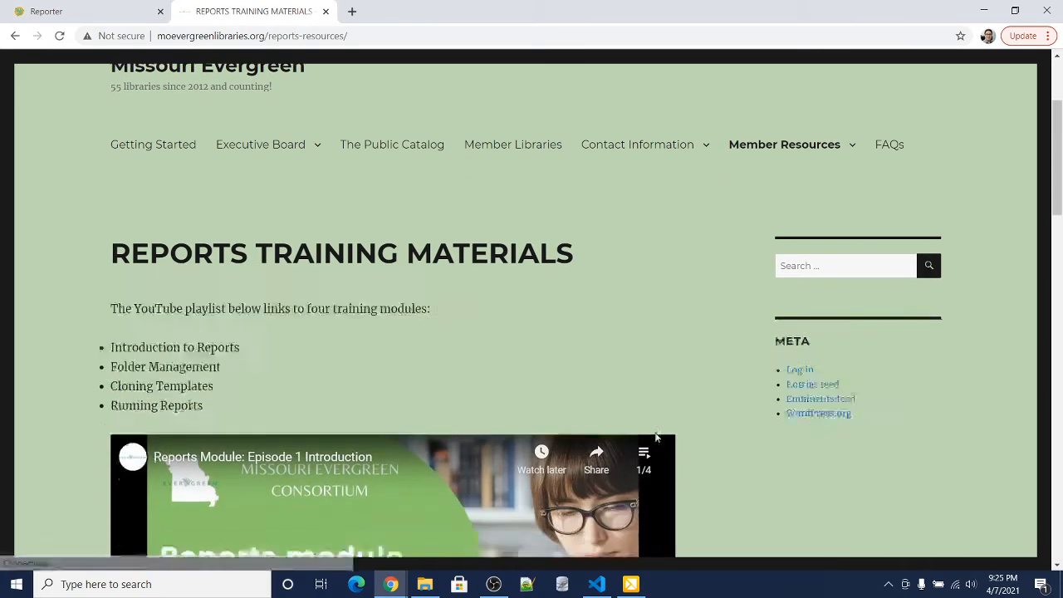
pyautogui.scroll(-2, 563, 383)
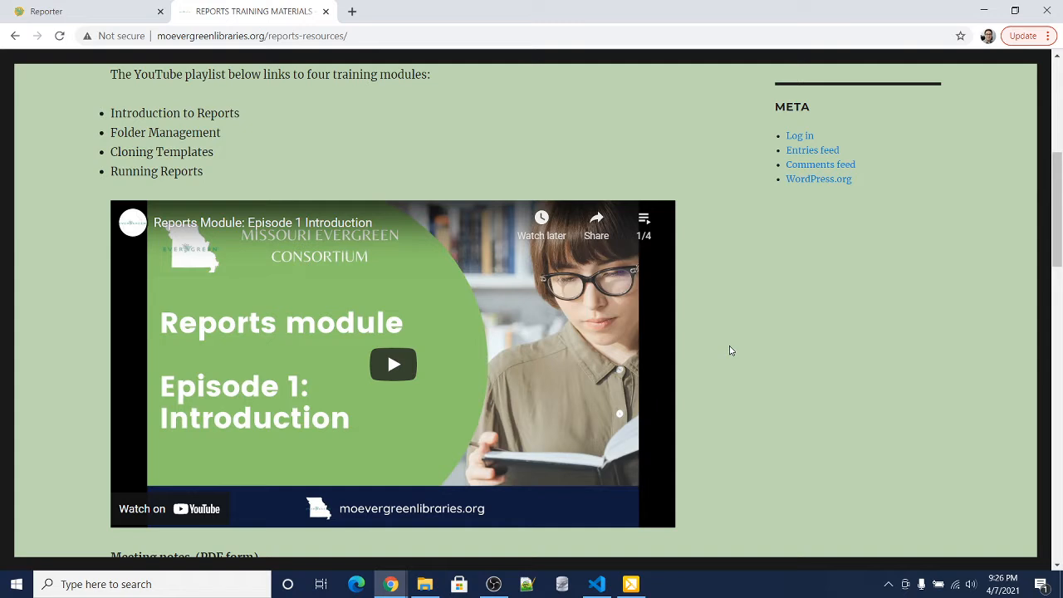
pyautogui.scroll(2, 727, 344)
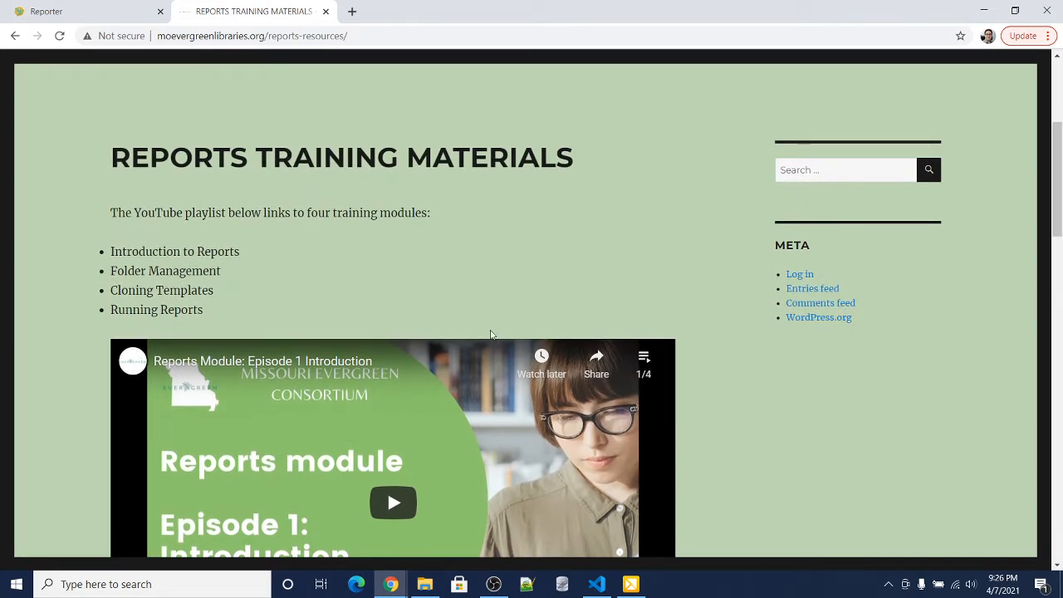
pyautogui.moveTo(108, 252); pyautogui.dragTo(243, 312)
pyautogui.click(299, 278)
pyautogui.scroll(4, 598, 225)
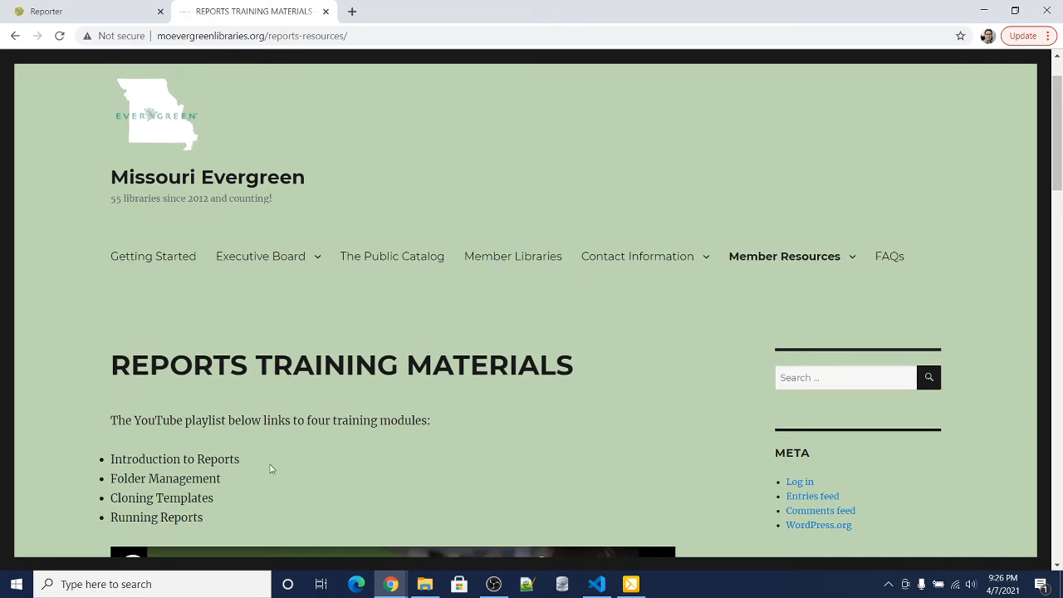
pyautogui.scroll(1, 679, 354)
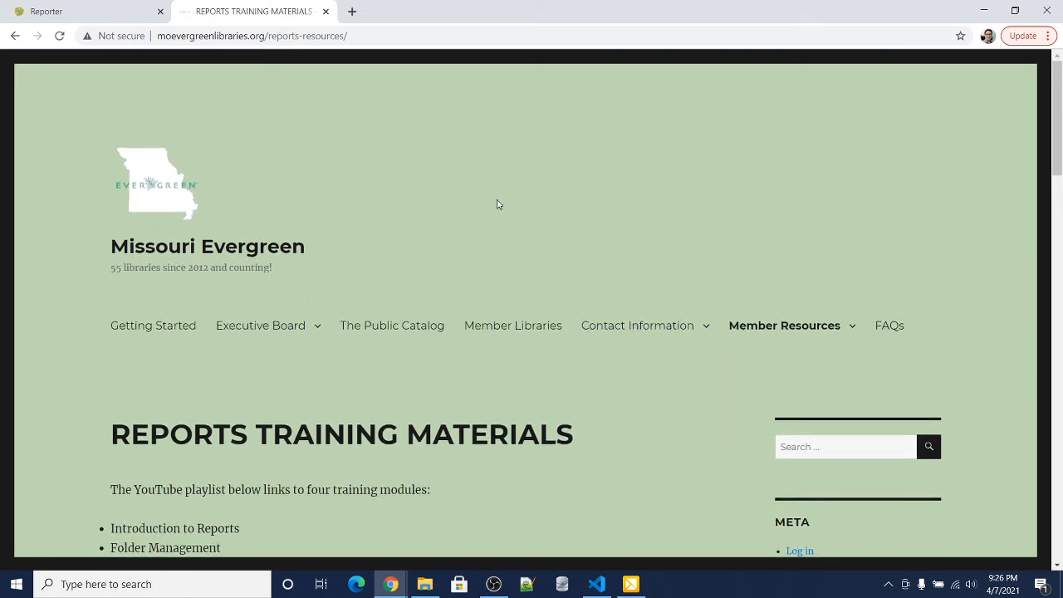
# Switch to the Reporter page, name the report Daily Circ Count Example3, and store its definition in the Test folder
pyautogui.click(89, 7)
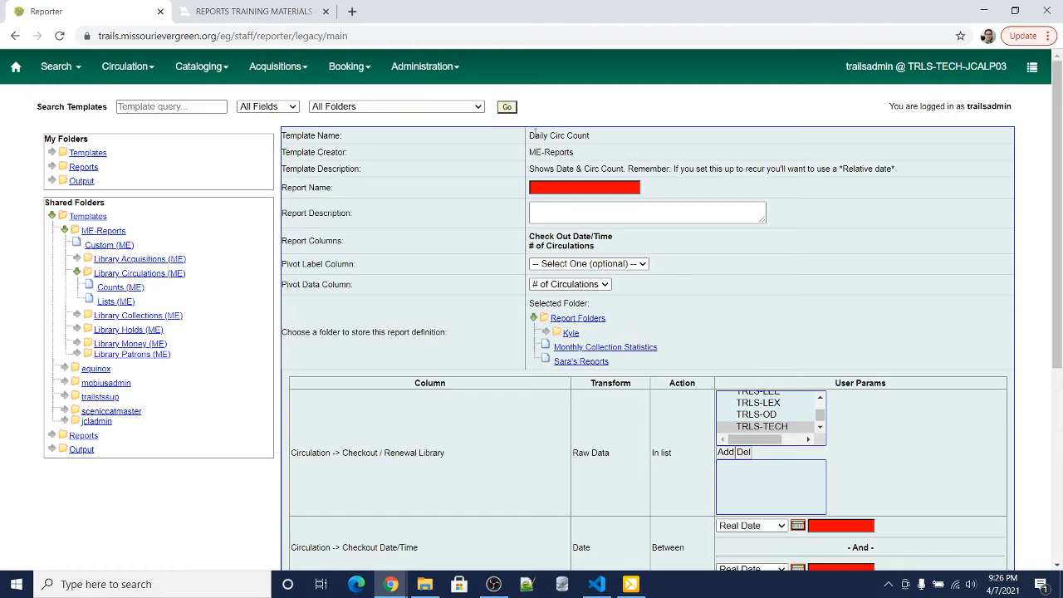
pyautogui.moveTo(530, 136); pyautogui.dragTo(594, 137)
pyautogui.click(573, 146)
pyautogui.click(596, 187)
pyautogui.click(591, 211)
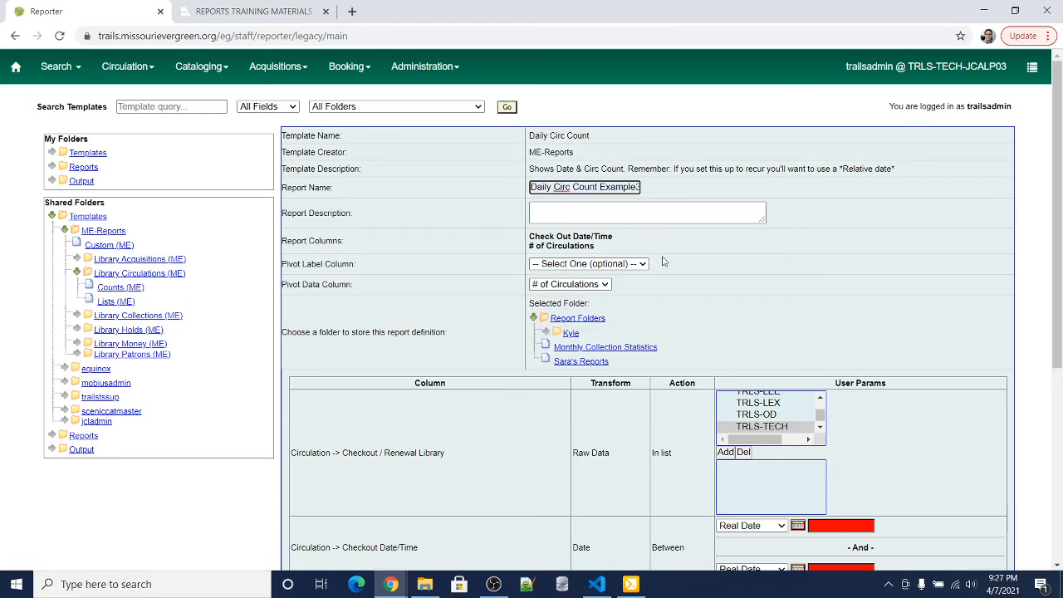
pyautogui.click(570, 333)
pyautogui.click(573, 347)
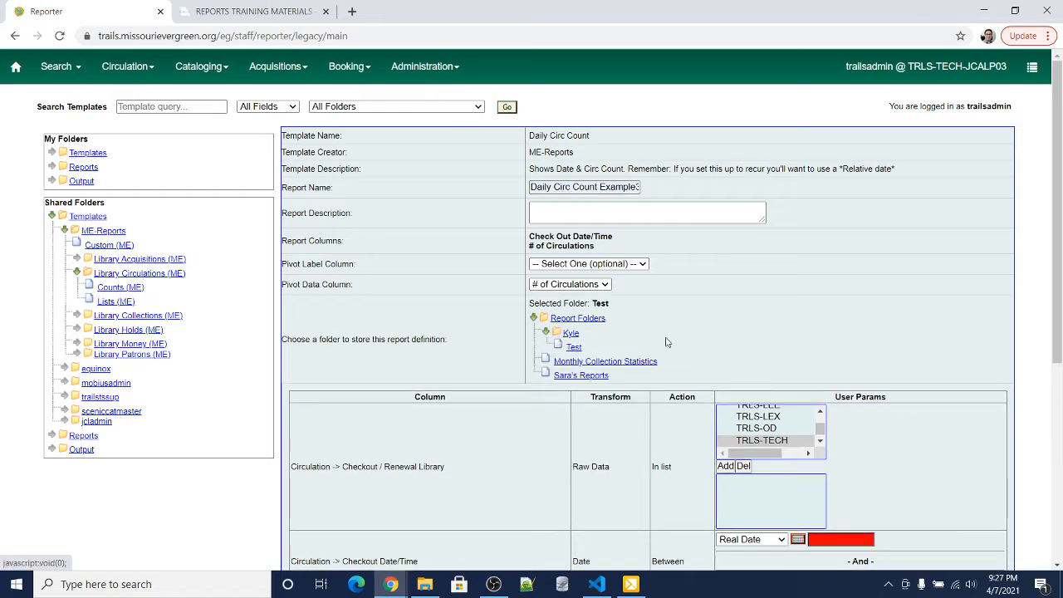
# Add TRLS-CON to the Checkout / Renewal Library filter and turn off bar charts for the HTML output
pyautogui.scroll(-2, 872, 280)
pyautogui.scroll(-1, 872, 281)
pyautogui.scroll(3, 764, 220)
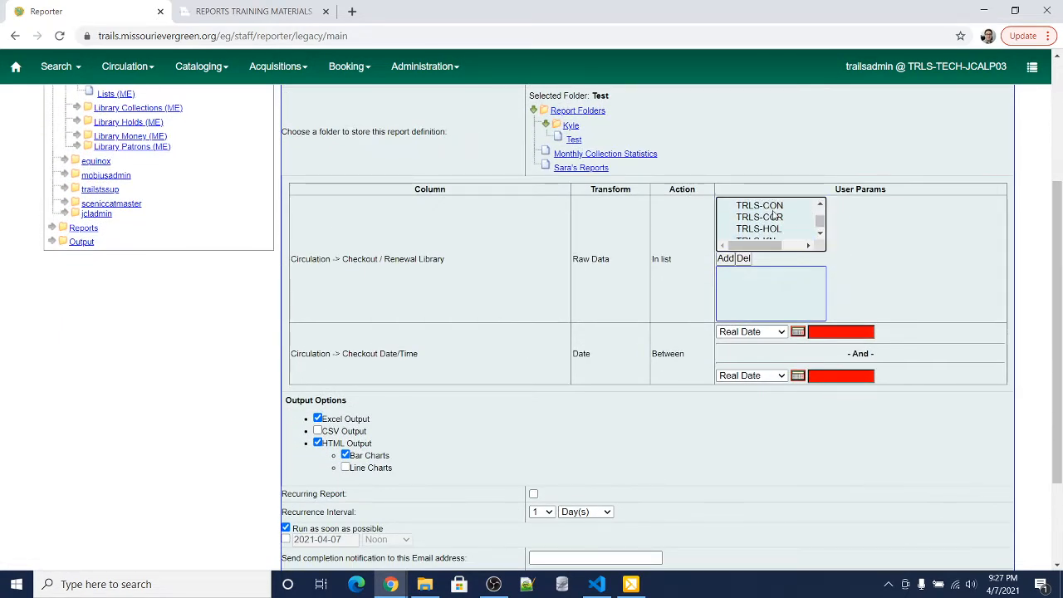
pyautogui.click(759, 207)
pyautogui.click(725, 258)
pyautogui.scroll(-1, 880, 290)
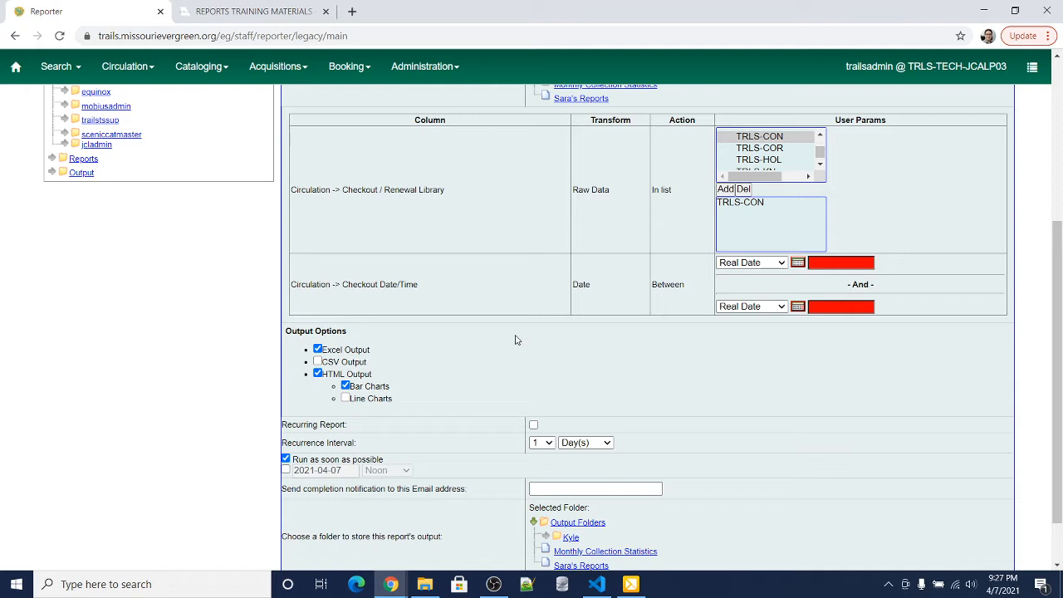
pyautogui.click(345, 387)
# Make the report recurring with a recurrence interval of 1 week
pyautogui.scroll(-2, 648, 391)
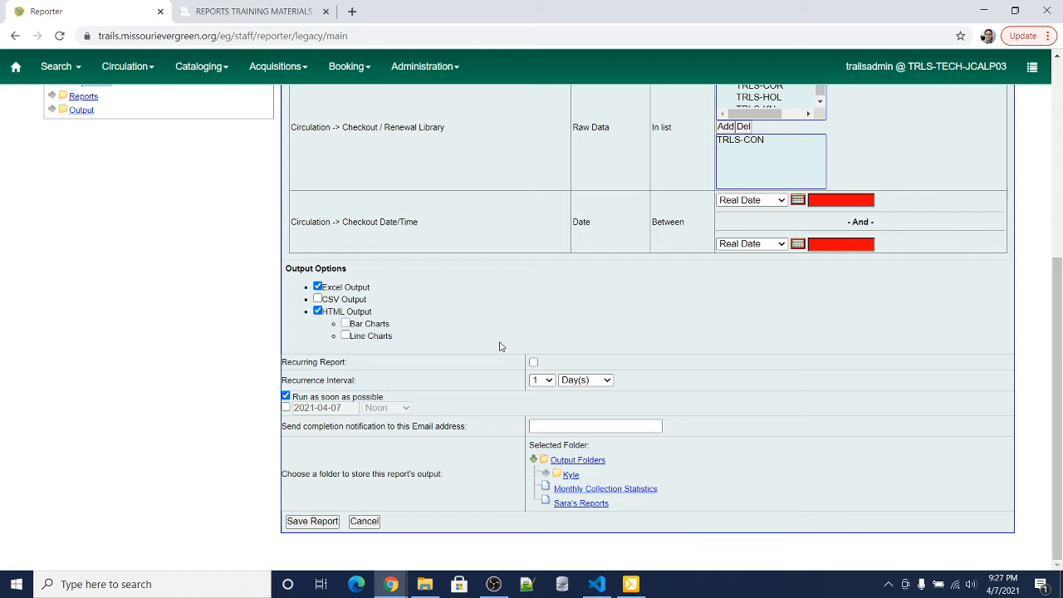
pyautogui.click(534, 363)
pyautogui.click(547, 381)
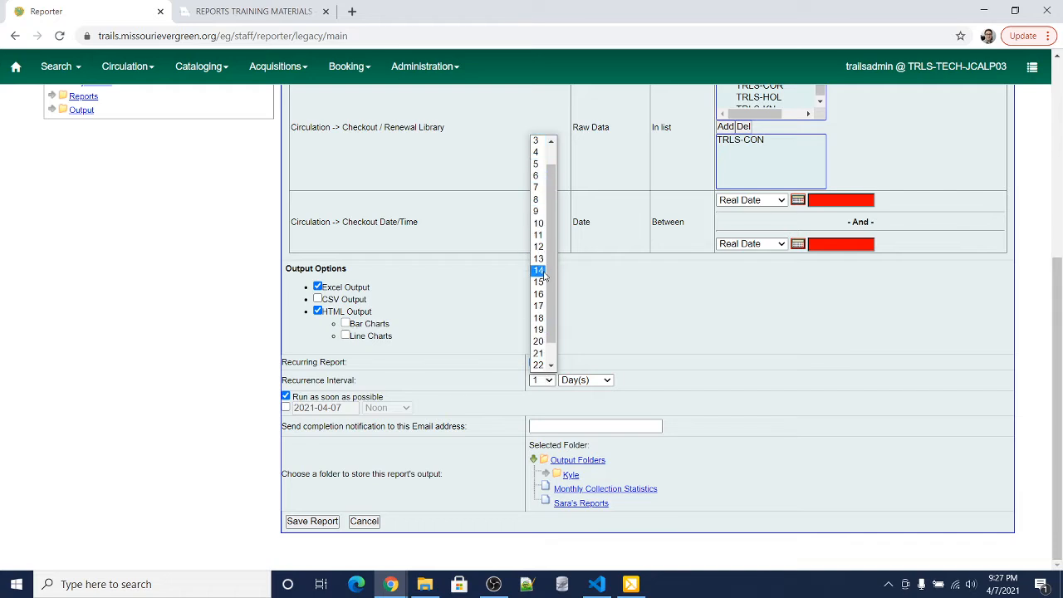
pyautogui.scroll(-1, 544, 282)
pyautogui.click(638, 307)
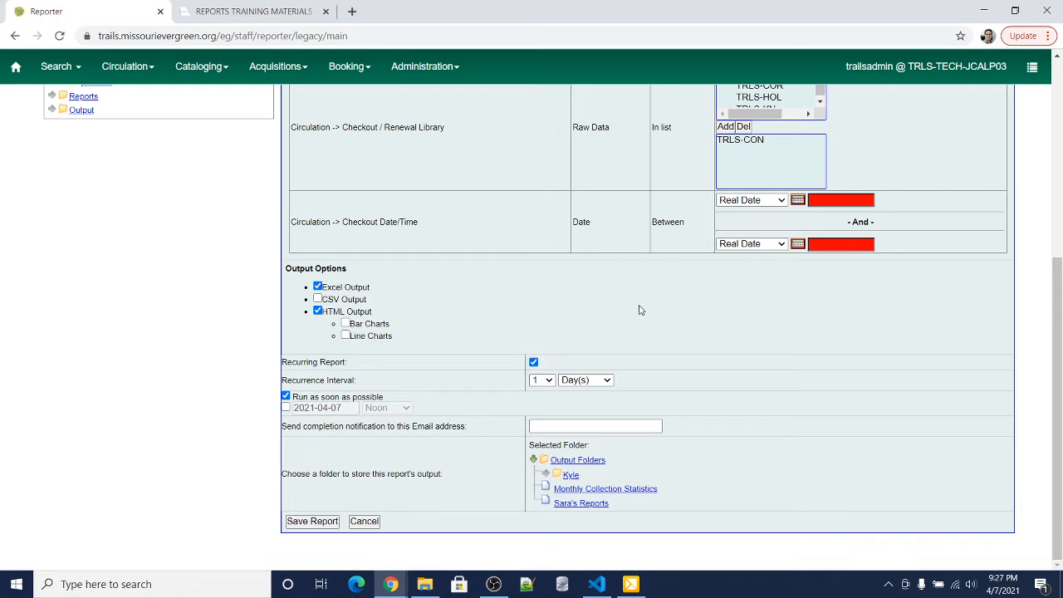
pyautogui.click(595, 383)
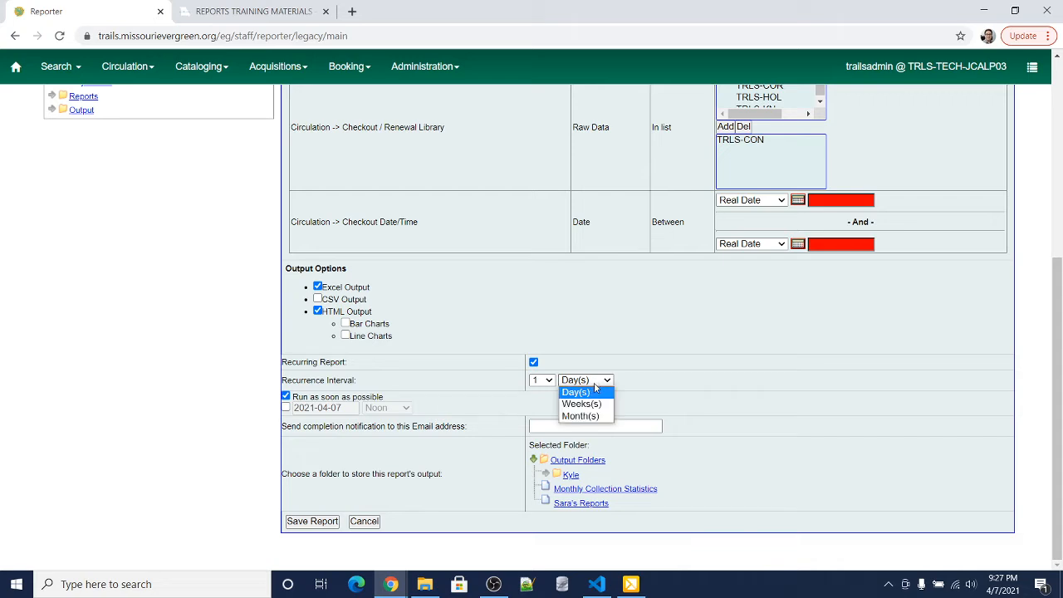
pyautogui.click(577, 391)
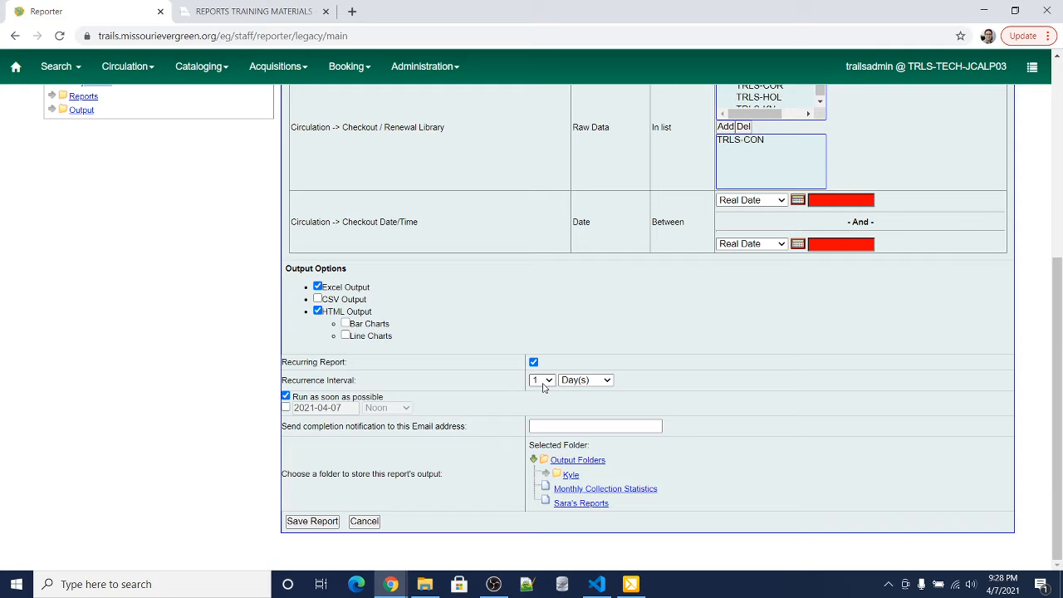
pyautogui.click(576, 383)
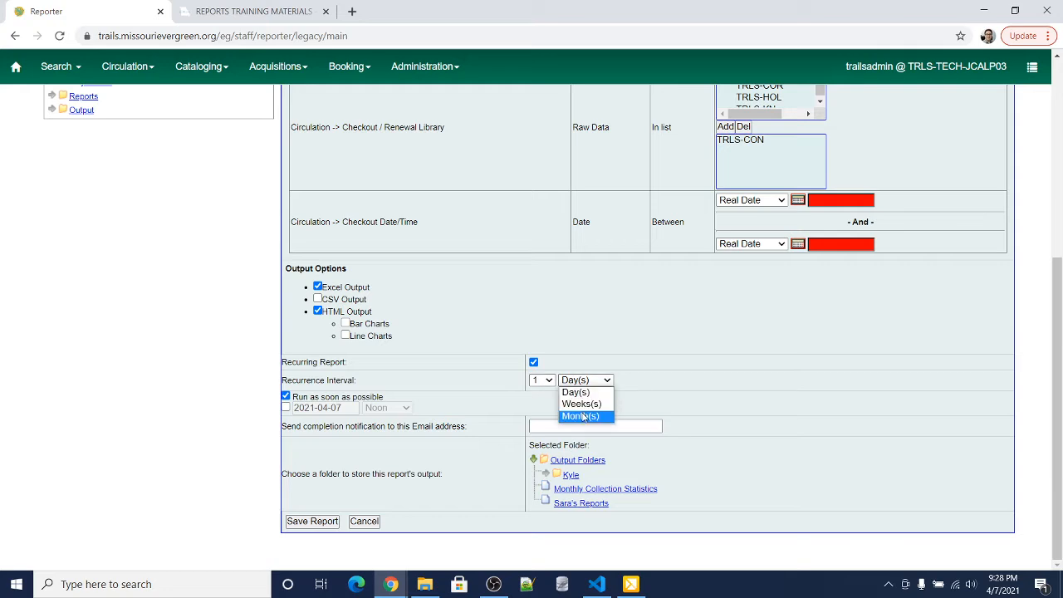
pyautogui.click(583, 416)
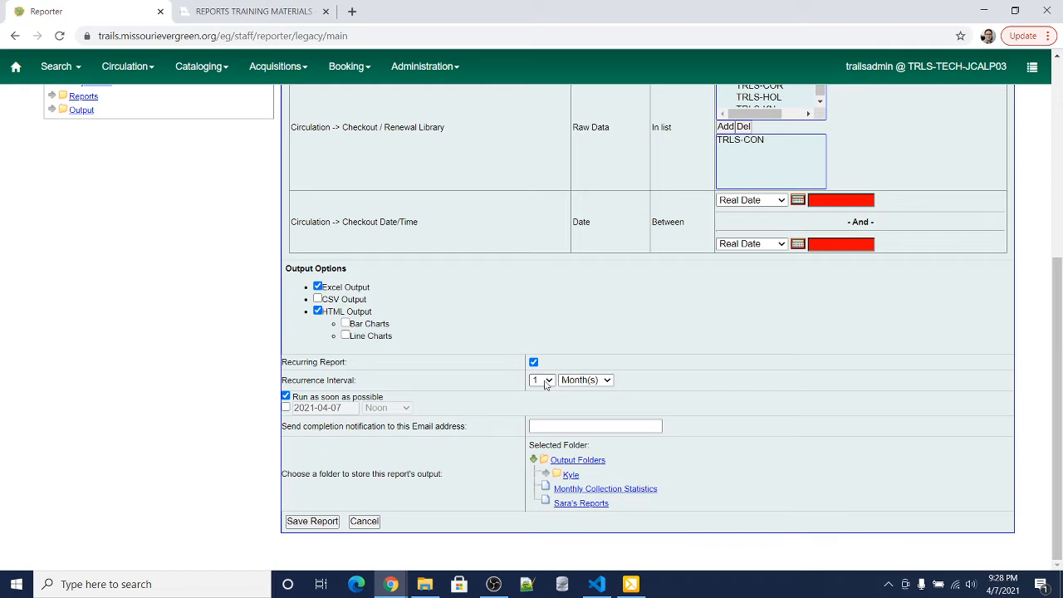
pyautogui.click(575, 381)
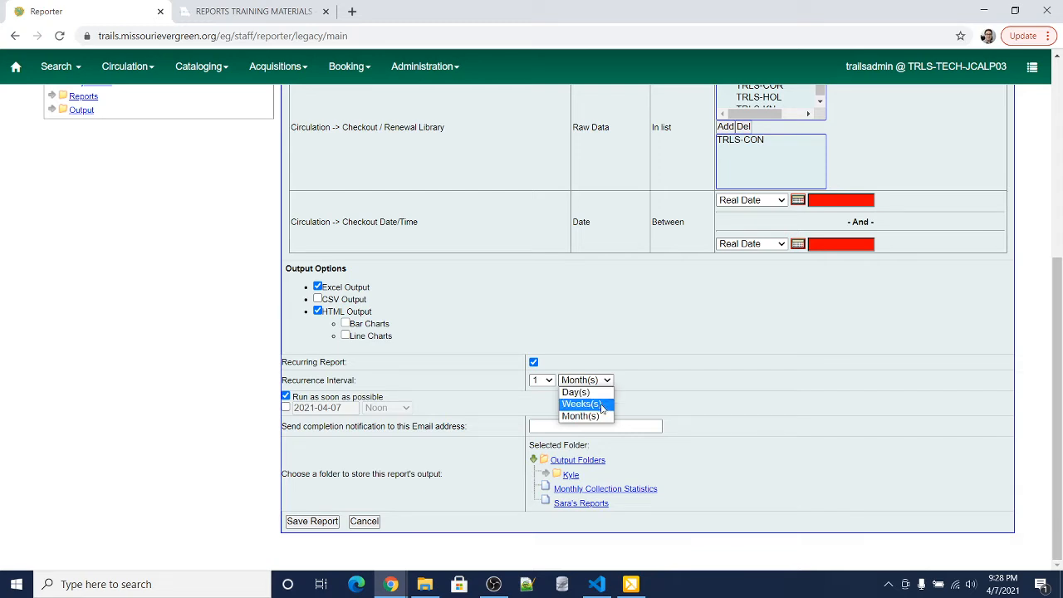
pyautogui.click(602, 404)
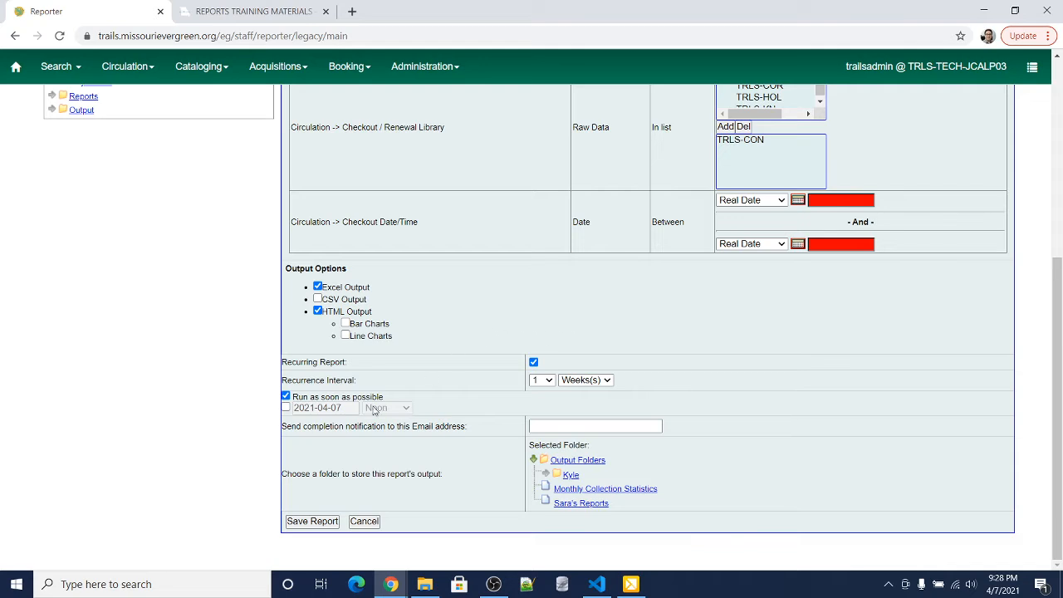
# Schedule the report to run on 2021-05-01 instead of as soon as possible
pyautogui.click(287, 397)
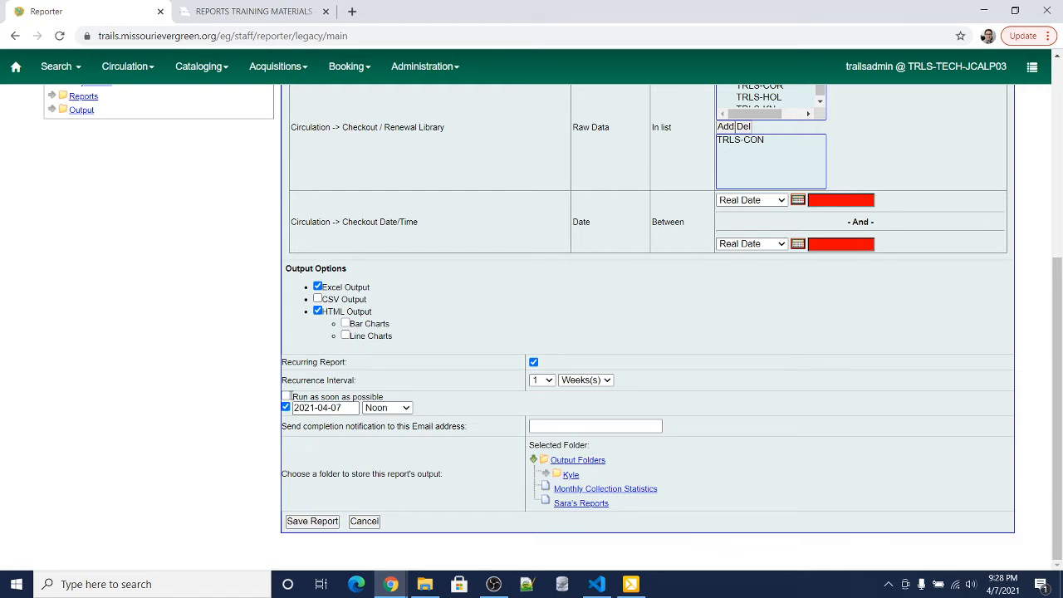
pyautogui.click(286, 397)
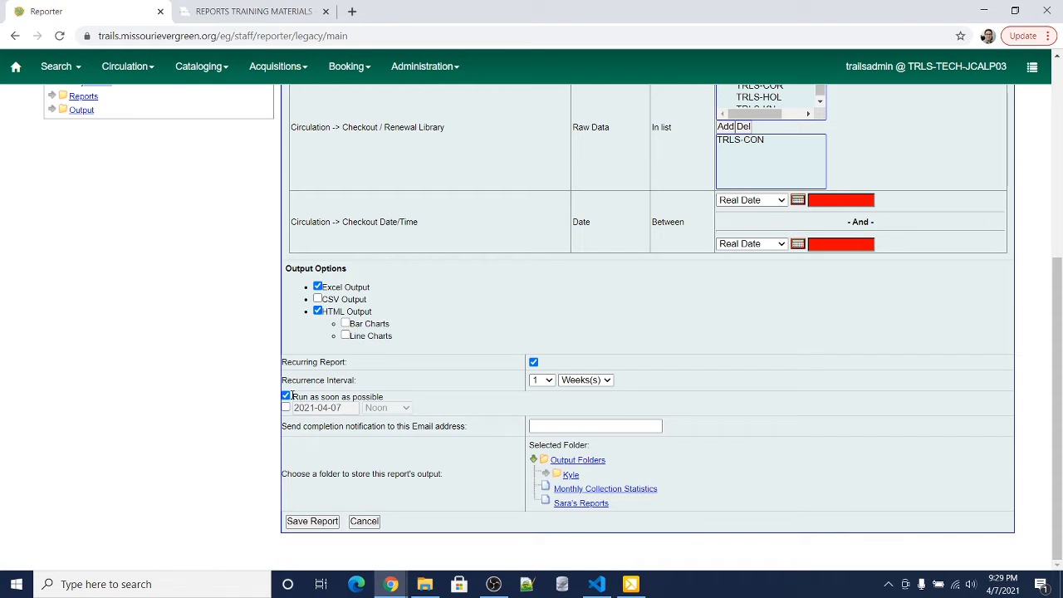
pyautogui.click(286, 399)
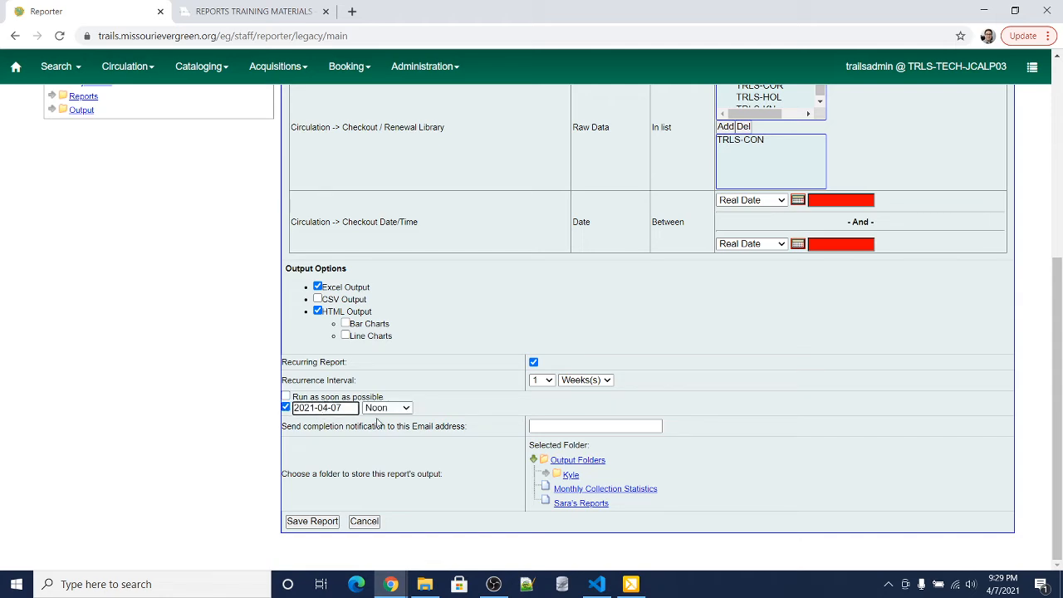
pyautogui.press('BackSpace')
pyautogui.press('BackSpace')
pyautogui.press('BackSpace')
pyautogui.press('BackSpace')
pyautogui.press('BackSpace')
pyautogui.write('05-07')
pyautogui.press('BackSpace')
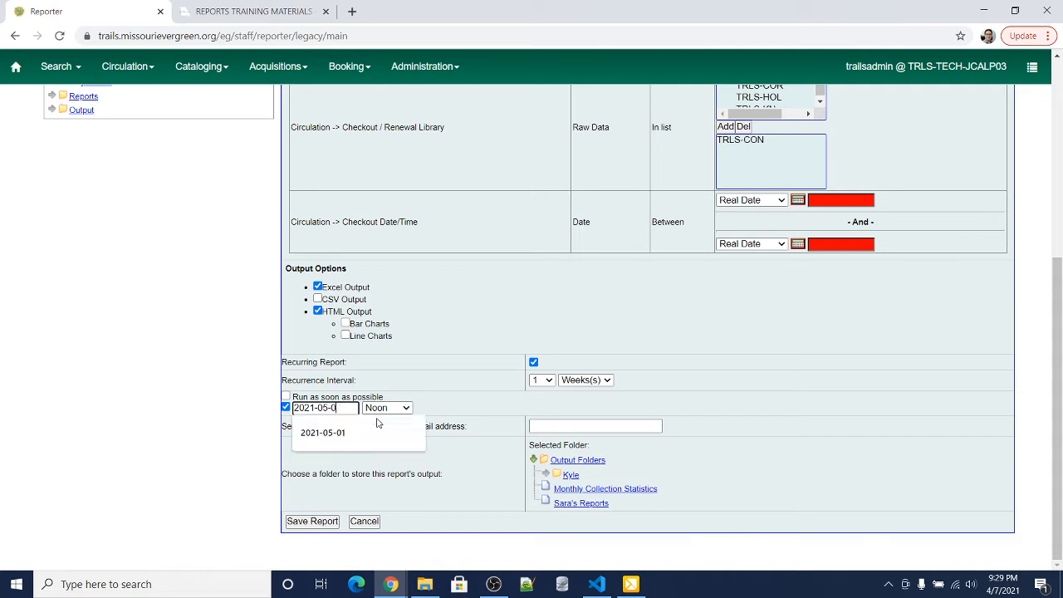
pyautogui.write('1')
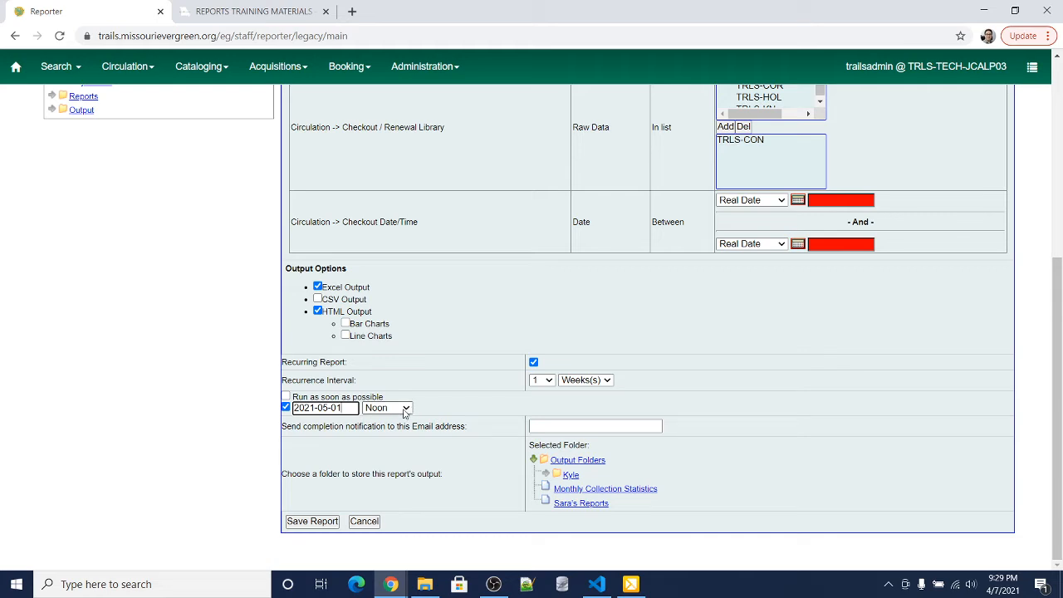
# Set the scheduled run time to 3 AM
pyautogui.click(404, 407)
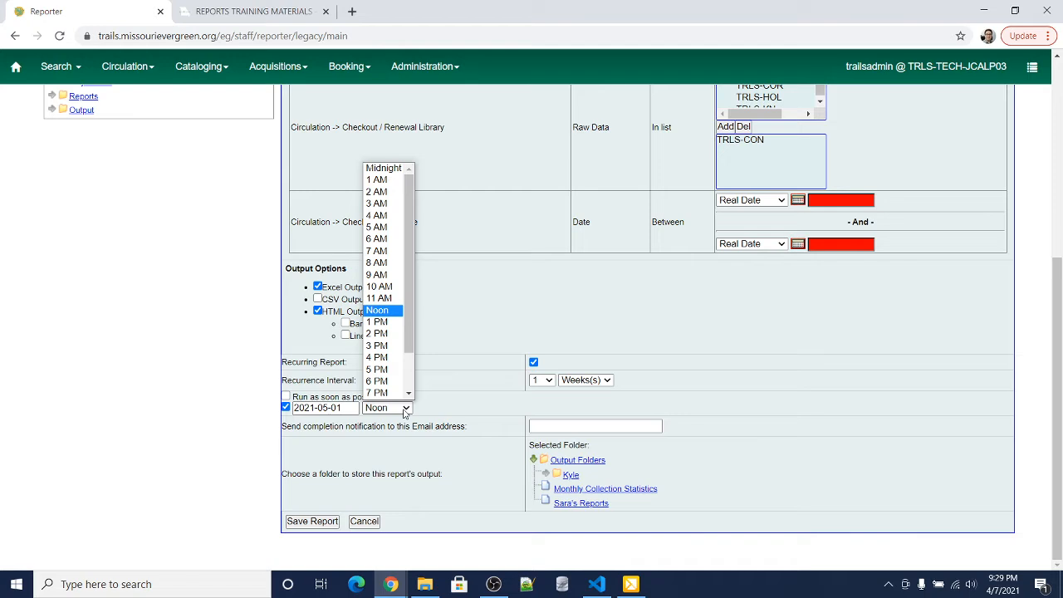
pyautogui.scroll(-1, 388, 378)
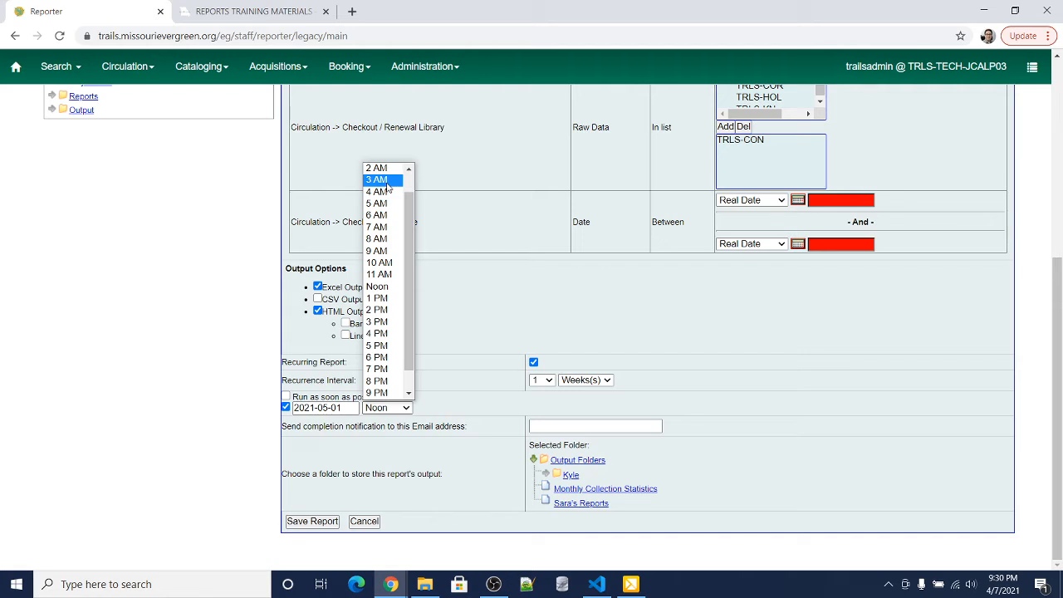
pyautogui.click(378, 179)
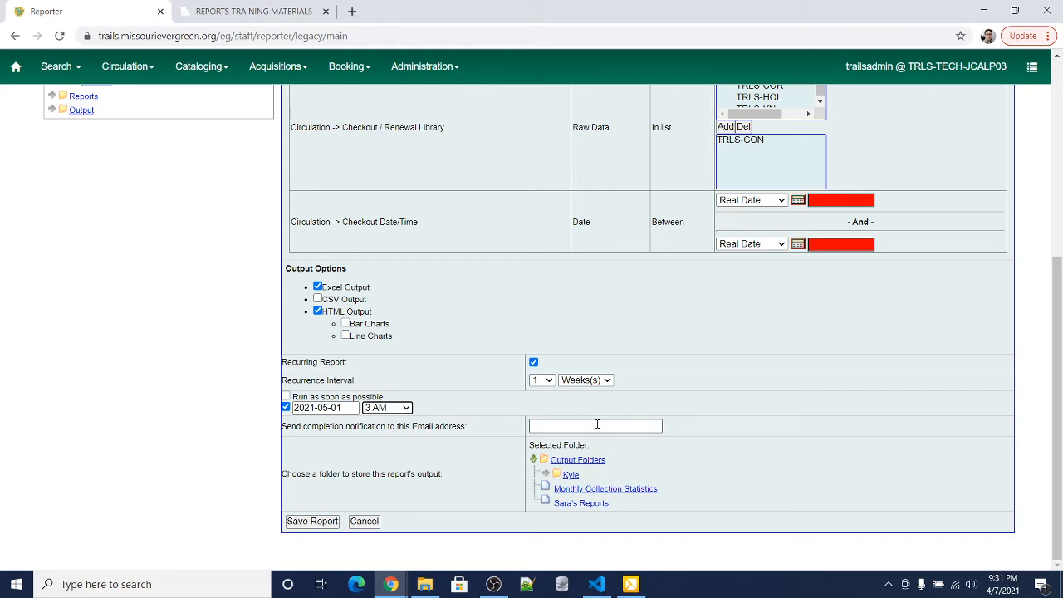
# Fill in the completion notification's e-mail address and choose the Test folder for the report's output
pyautogui.click(597, 424)
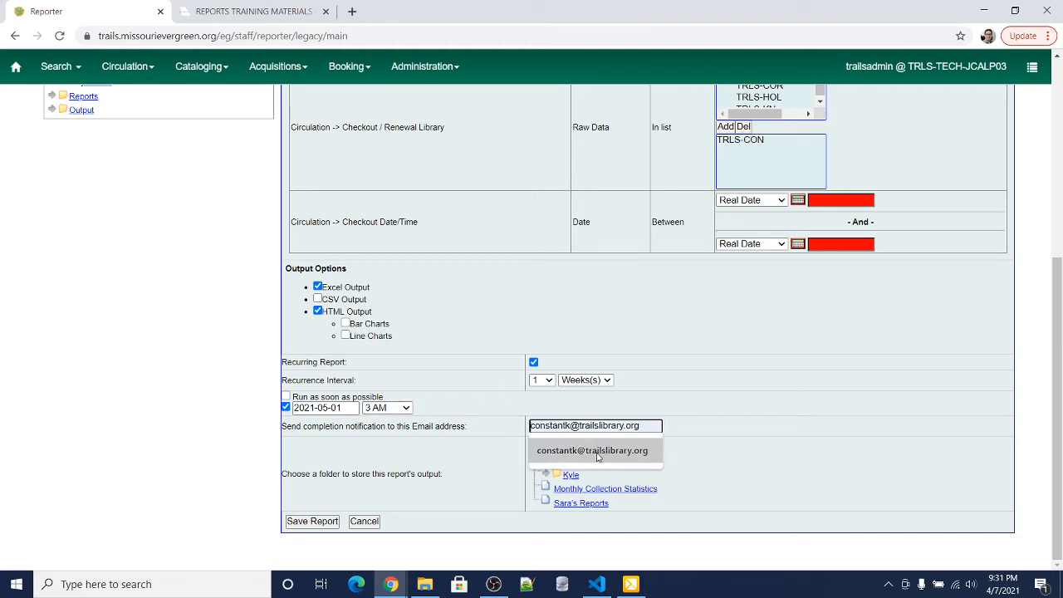
pyautogui.click(598, 454)
pyautogui.click(716, 441)
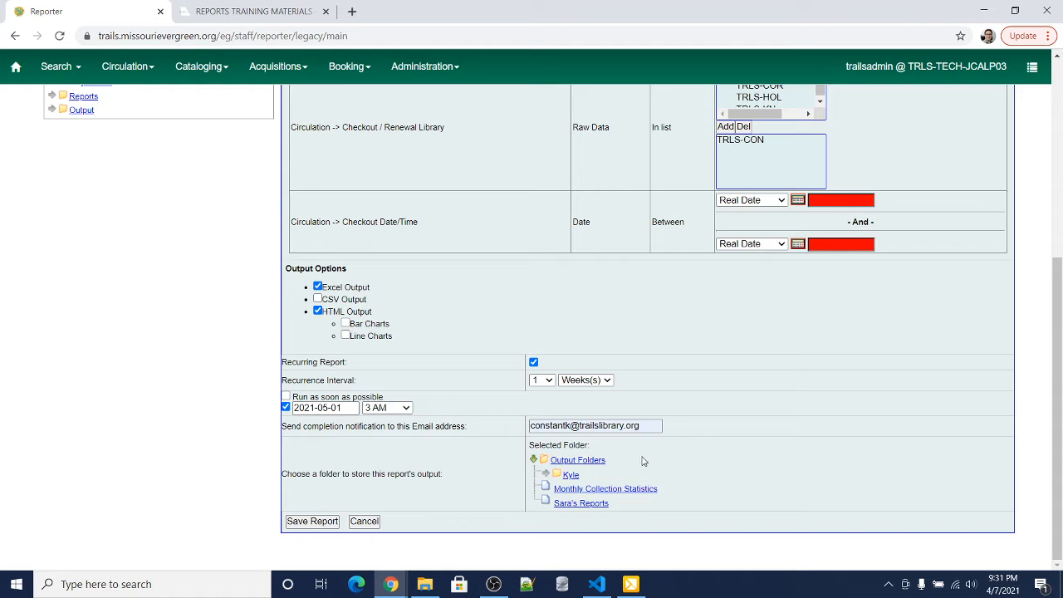
pyautogui.click(547, 474)
pyautogui.click(573, 490)
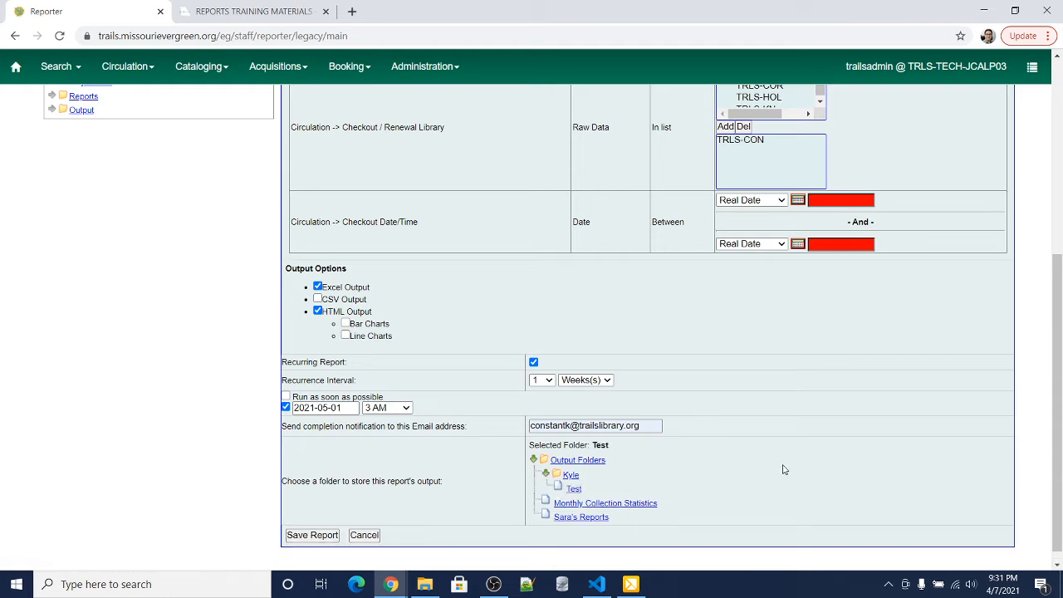
# Set the start of the Checkout Date/Time range to the real date 2021-03-01
pyautogui.scroll(3, 782, 470)
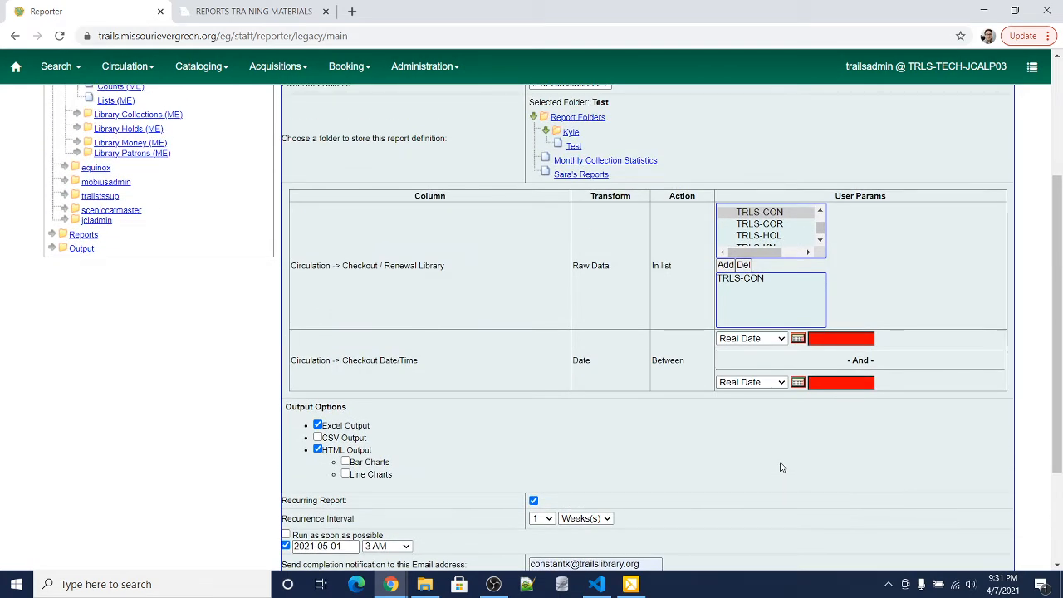
pyautogui.click(798, 339)
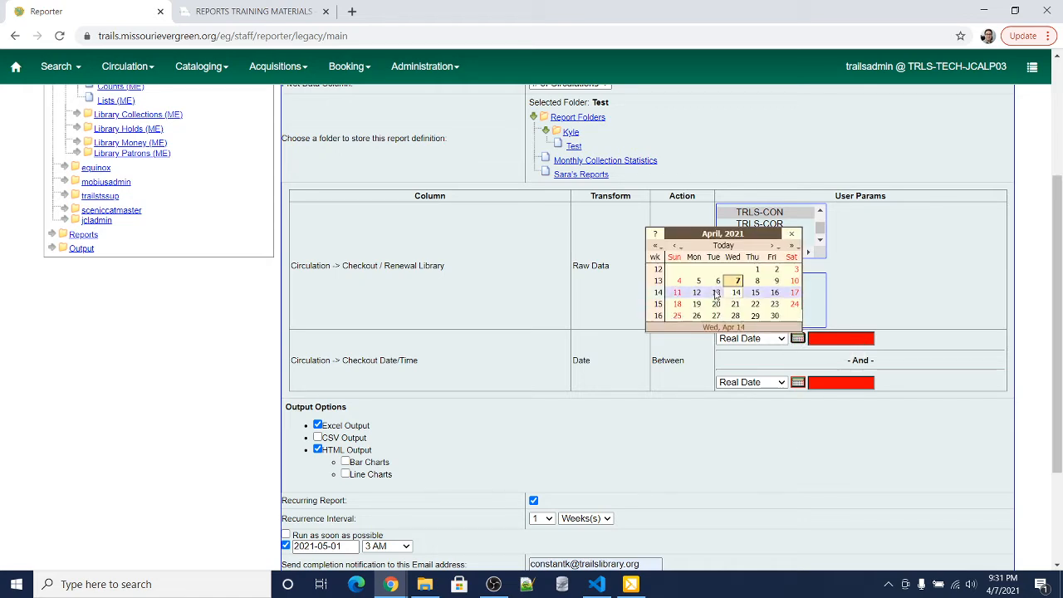
pyautogui.click(675, 249)
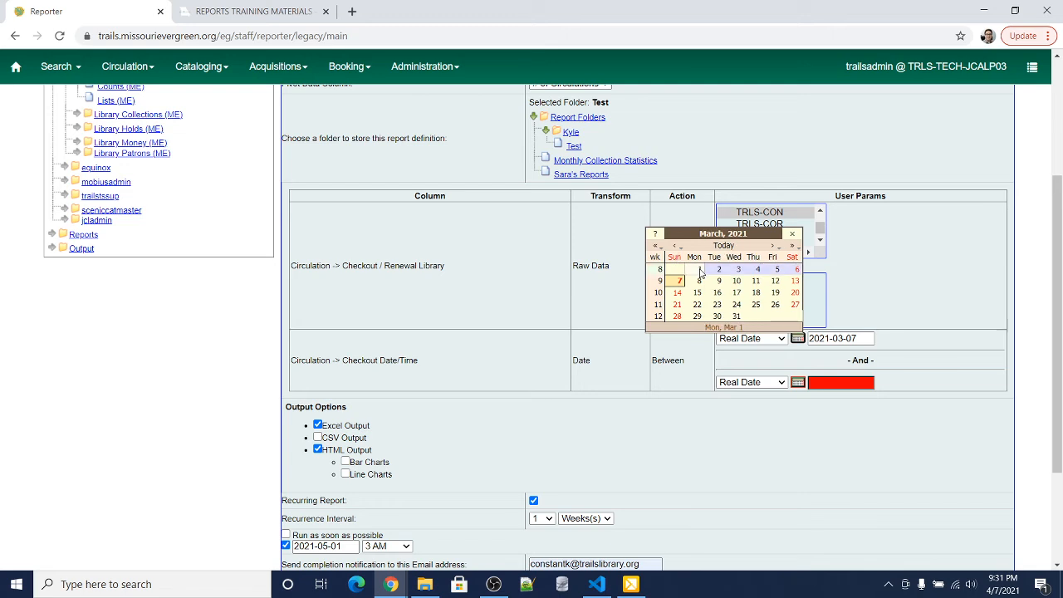
pyautogui.click(694, 269)
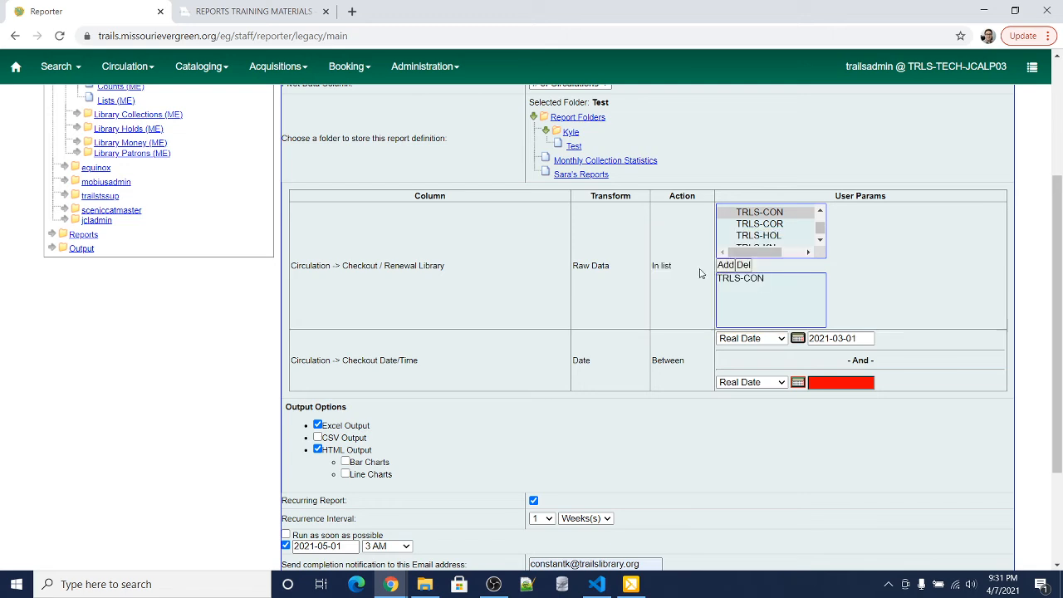
# Set the end of the Checkout Date/Time range to the real date 2021-03-31
pyautogui.click(797, 383)
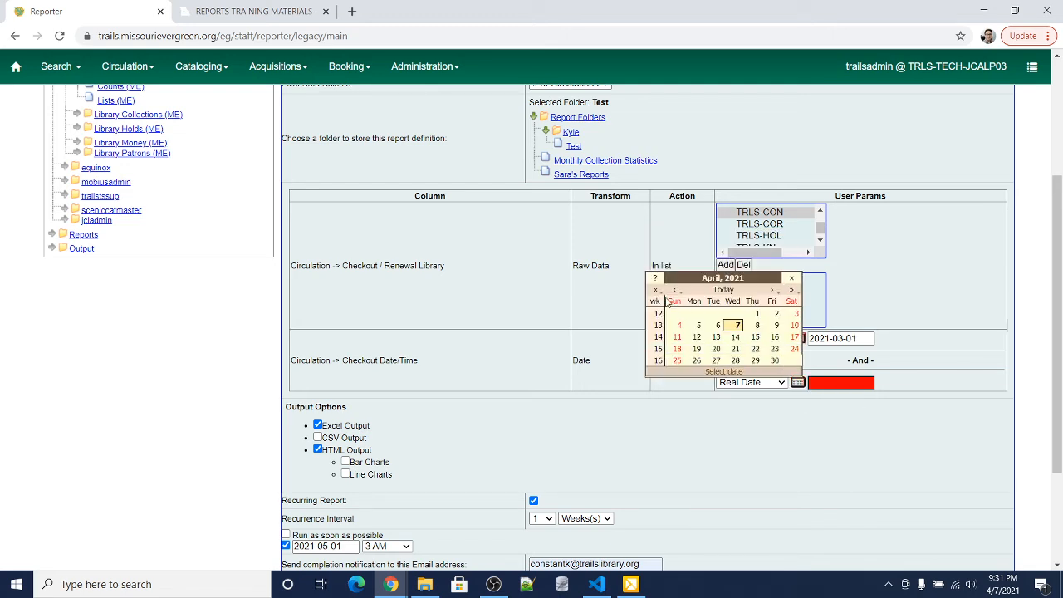
pyautogui.click(673, 290)
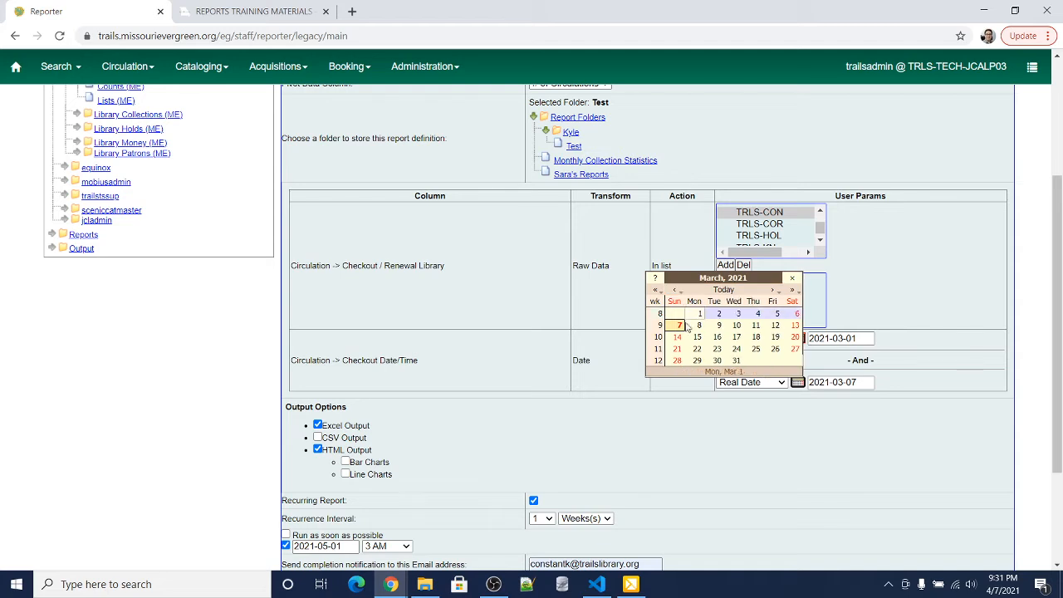
pyautogui.click(736, 361)
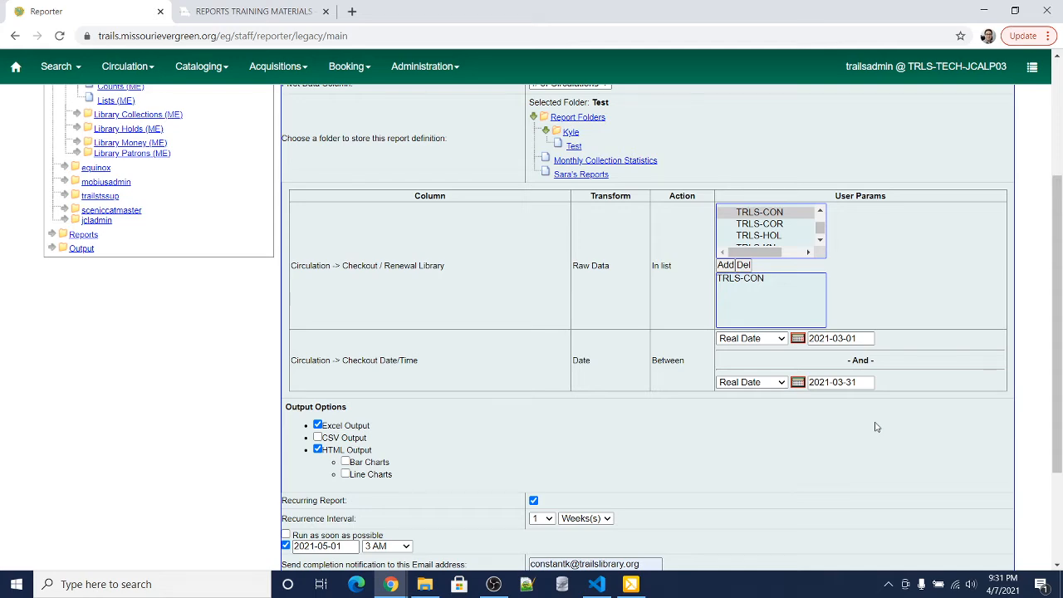
# Review the template name, the report columns and both real dates of the Checkout Date/Time filter
pyautogui.scroll(3, 923, 364)
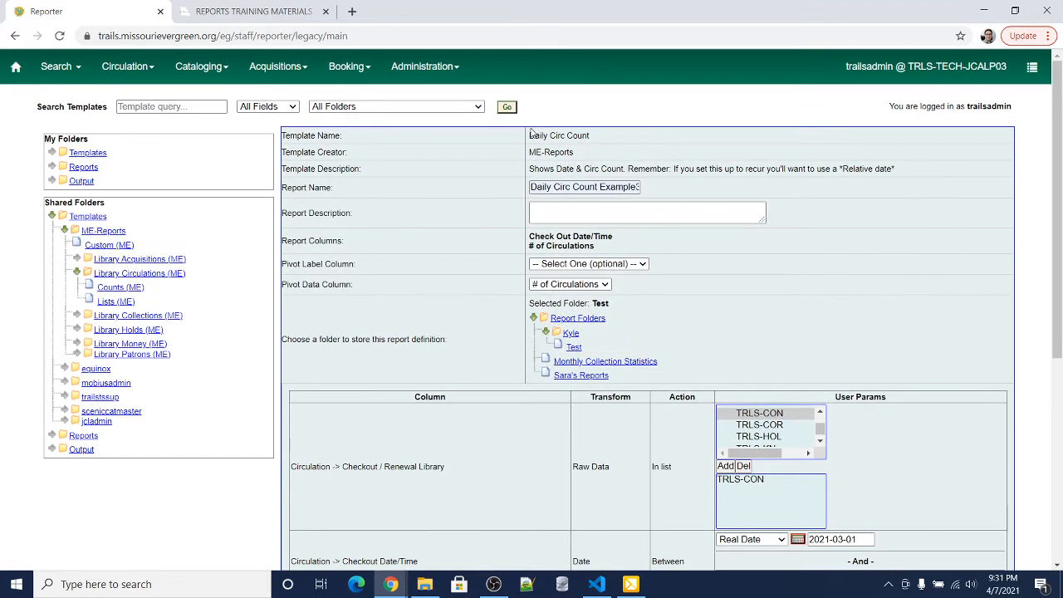
pyautogui.moveTo(532, 132); pyautogui.dragTo(587, 135)
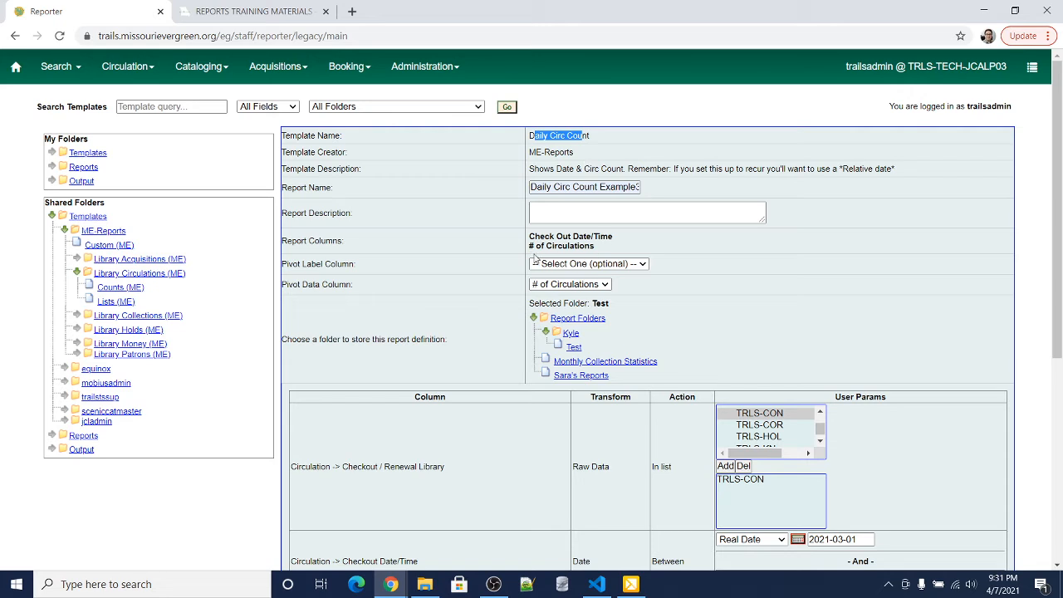
pyautogui.moveTo(530, 233); pyautogui.dragTo(607, 246)
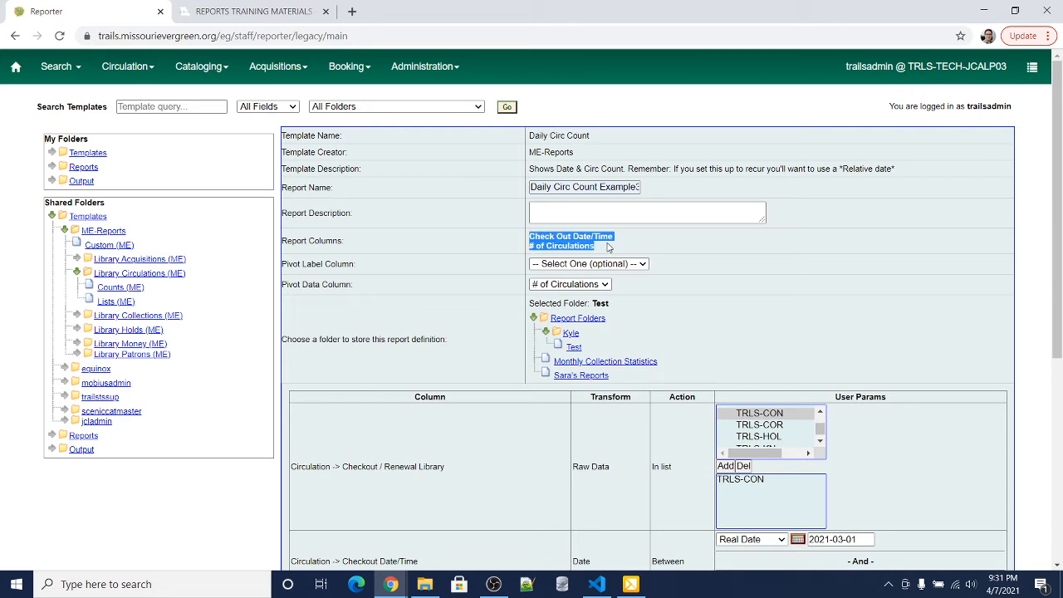
pyautogui.click(610, 248)
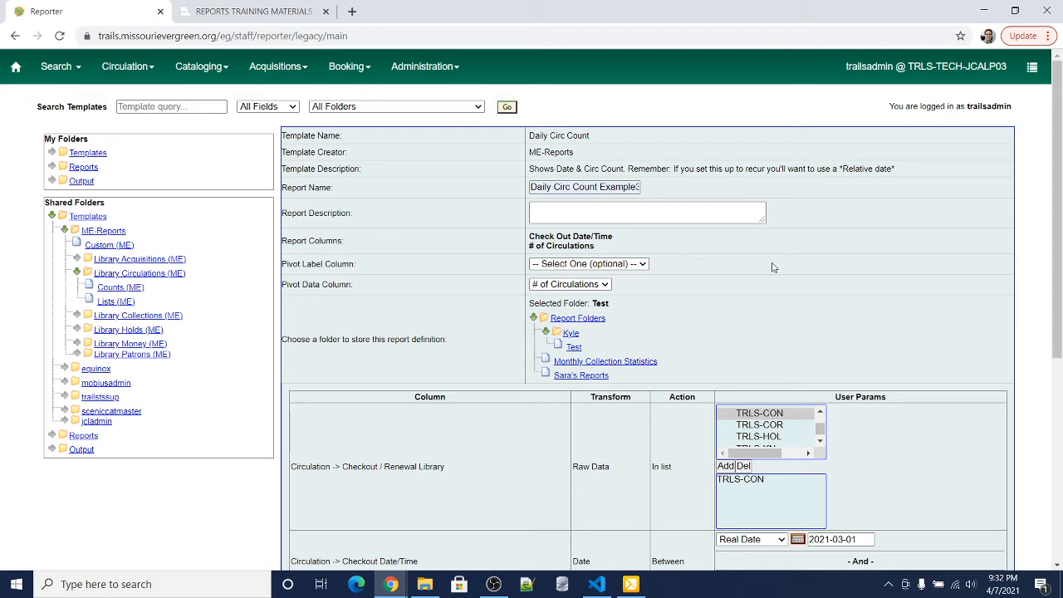
pyautogui.scroll(-2, 925, 377)
pyautogui.scroll(-1, 932, 410)
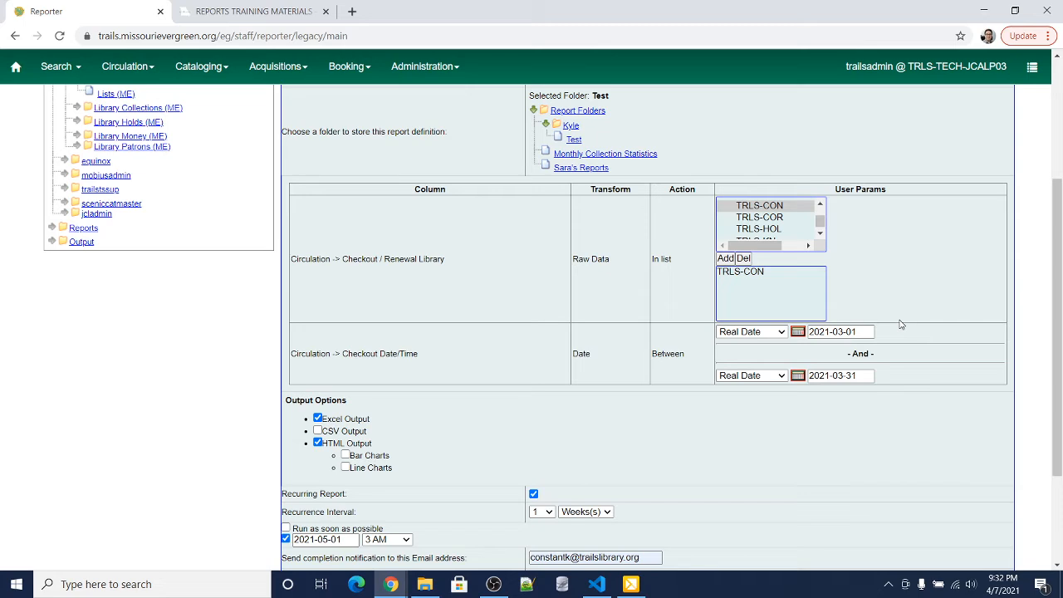
pyautogui.moveTo(872, 331); pyautogui.dragTo(811, 332)
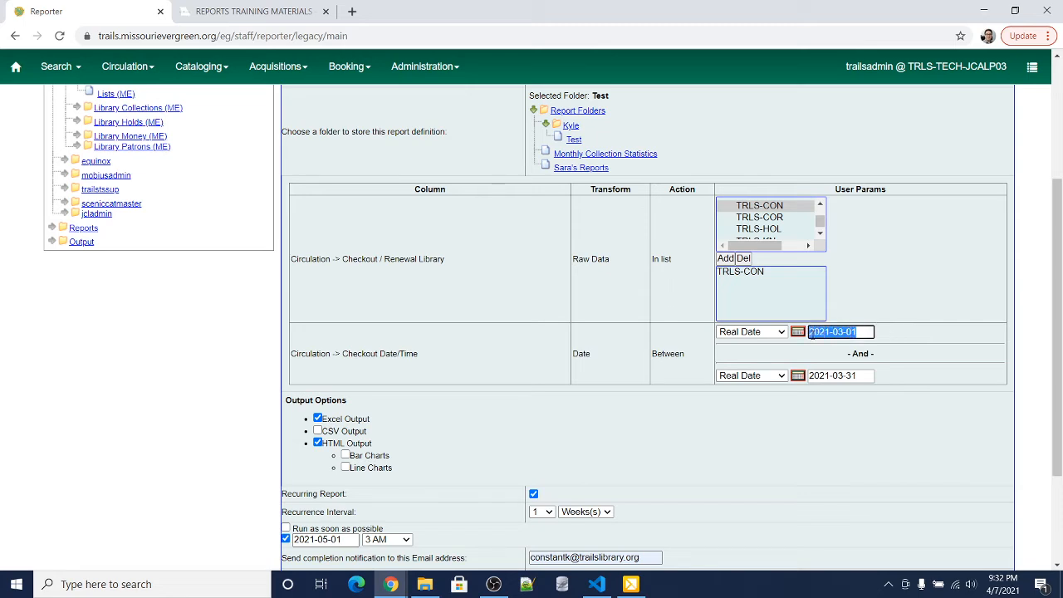
pyautogui.click(887, 341)
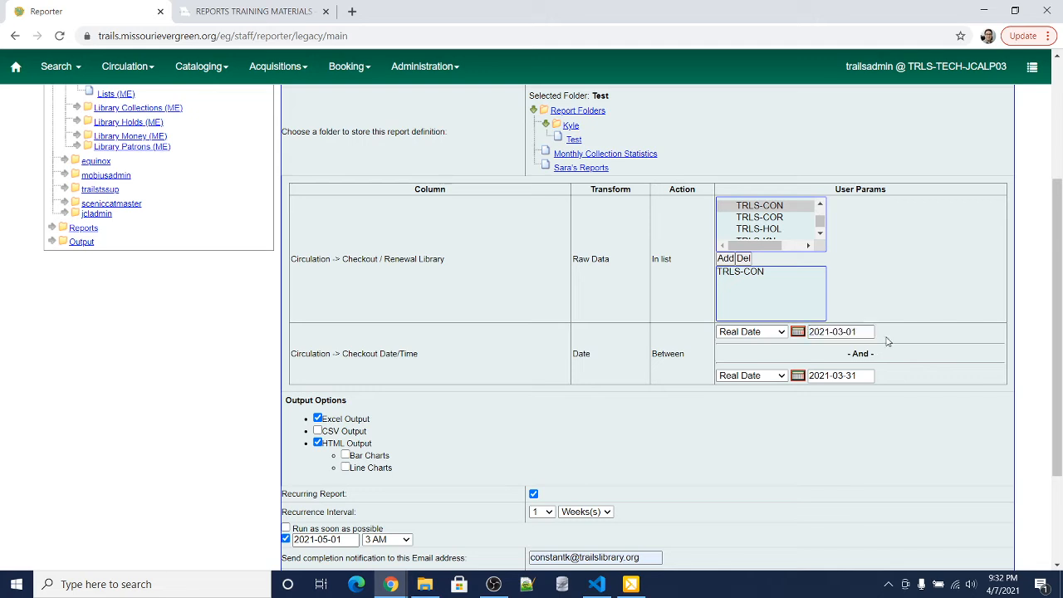
pyautogui.moveTo(861, 375); pyautogui.dragTo(810, 375)
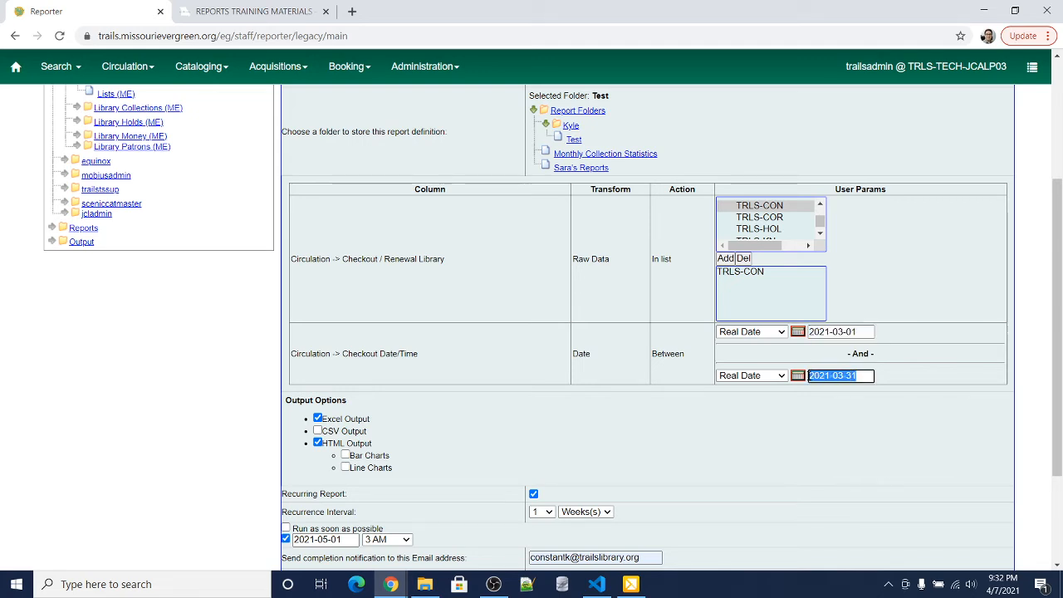
pyautogui.click(893, 370)
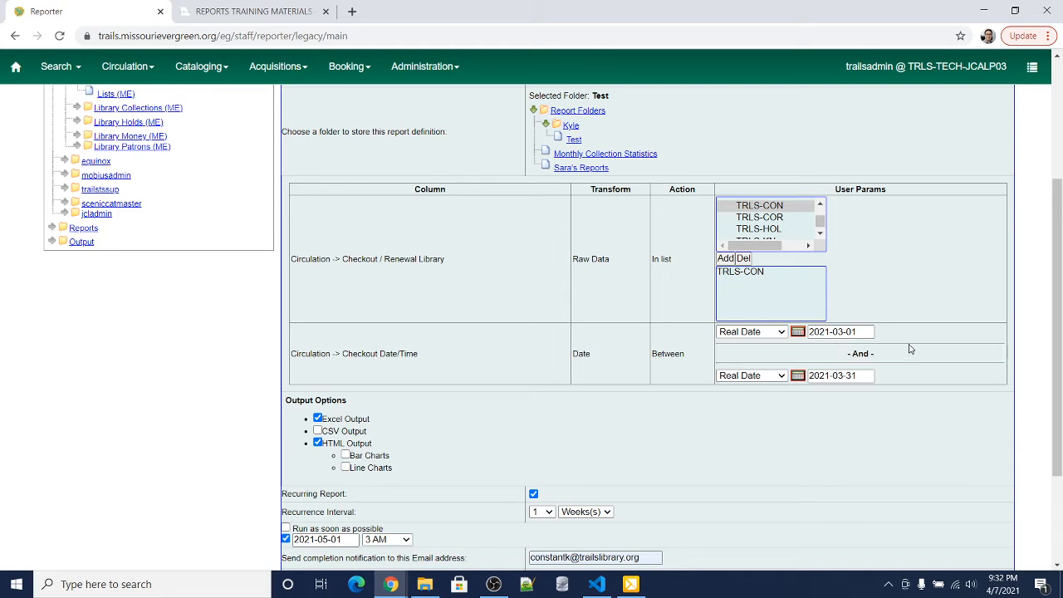
# Switch both ends of the Checkout Date/Time range from Real Date to Relative Date
pyautogui.click(777, 333)
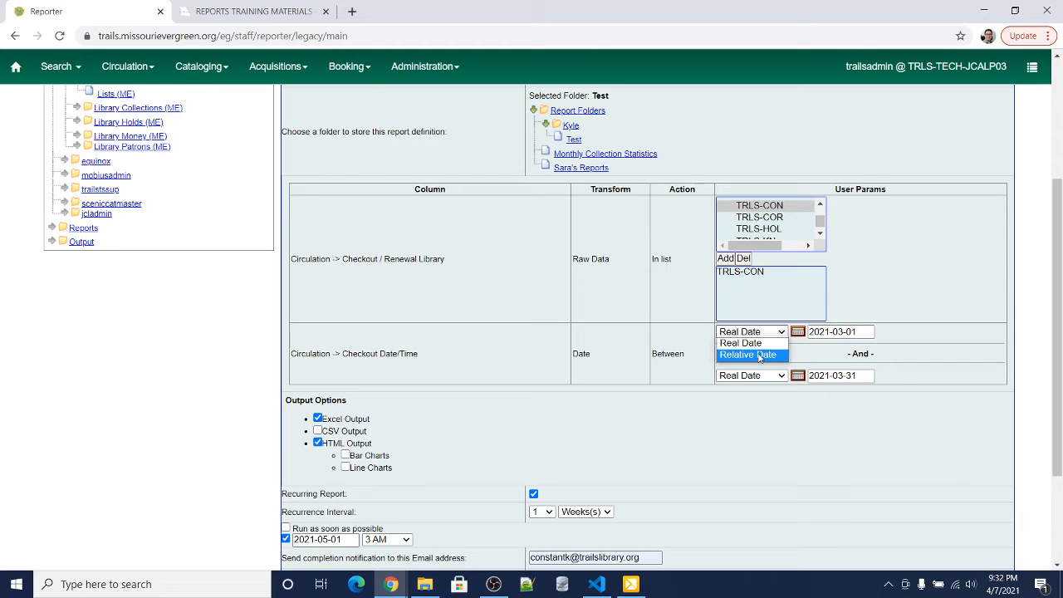
pyautogui.click(759, 355)
pyautogui.click(781, 374)
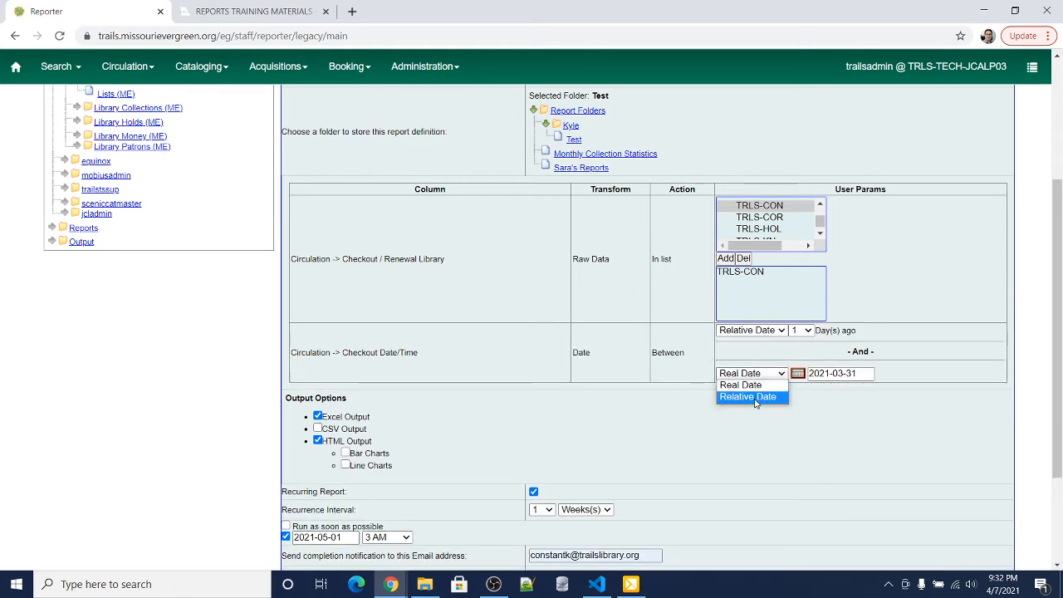
pyautogui.click(754, 397)
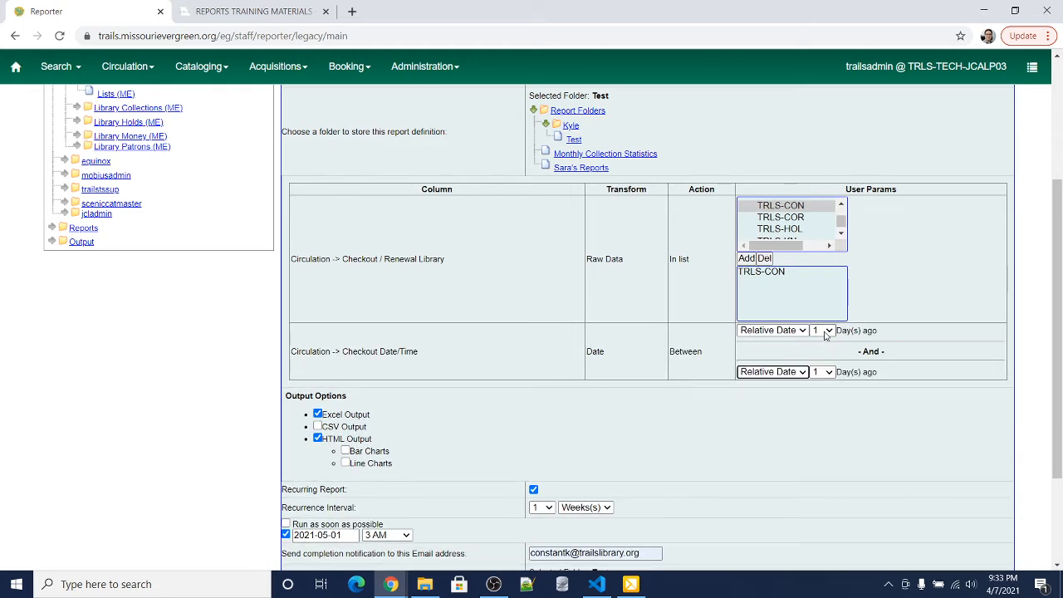
# Review the Between condition, the output and recurrence settings, and the library chosen for the checkout filter
pyautogui.click(670, 352)
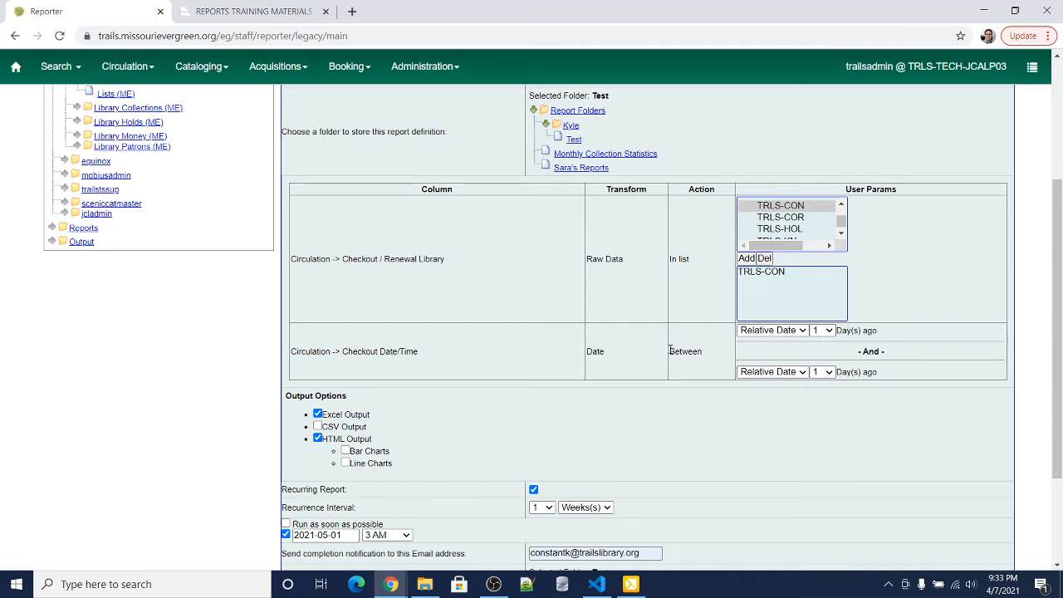
pyautogui.moveTo(670, 351); pyautogui.dragTo(705, 356)
pyautogui.click(715, 356)
pyautogui.scroll(-1, 660, 531)
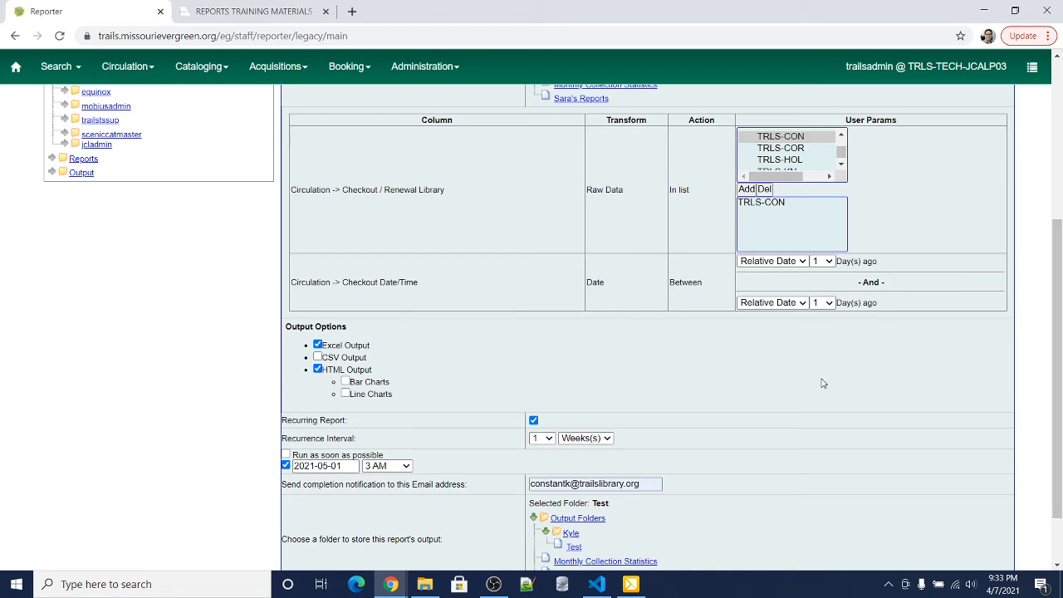
pyautogui.scroll(2, 903, 387)
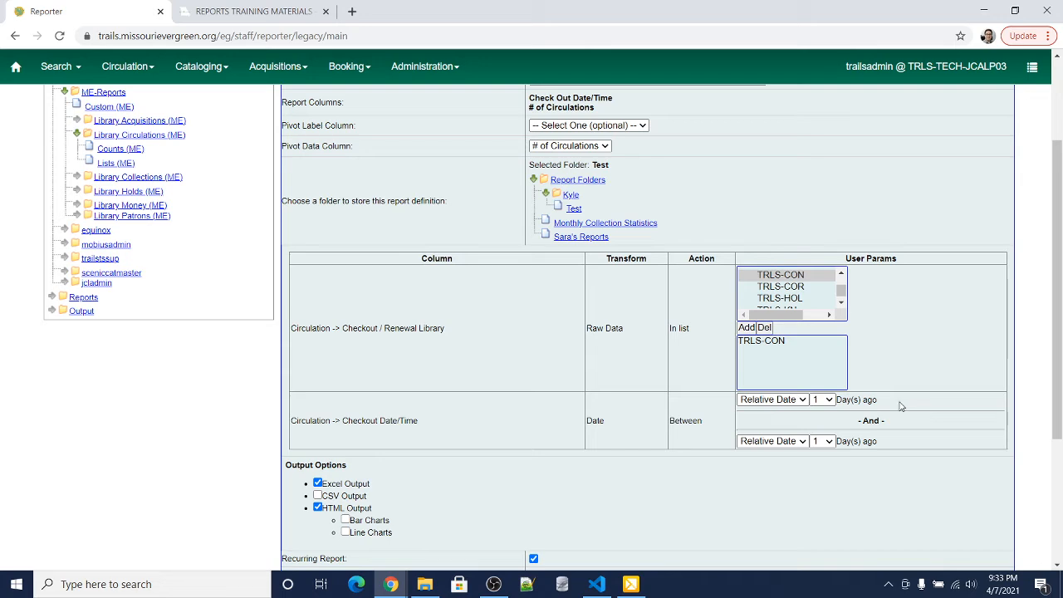
pyautogui.click(760, 341)
pyautogui.click(908, 363)
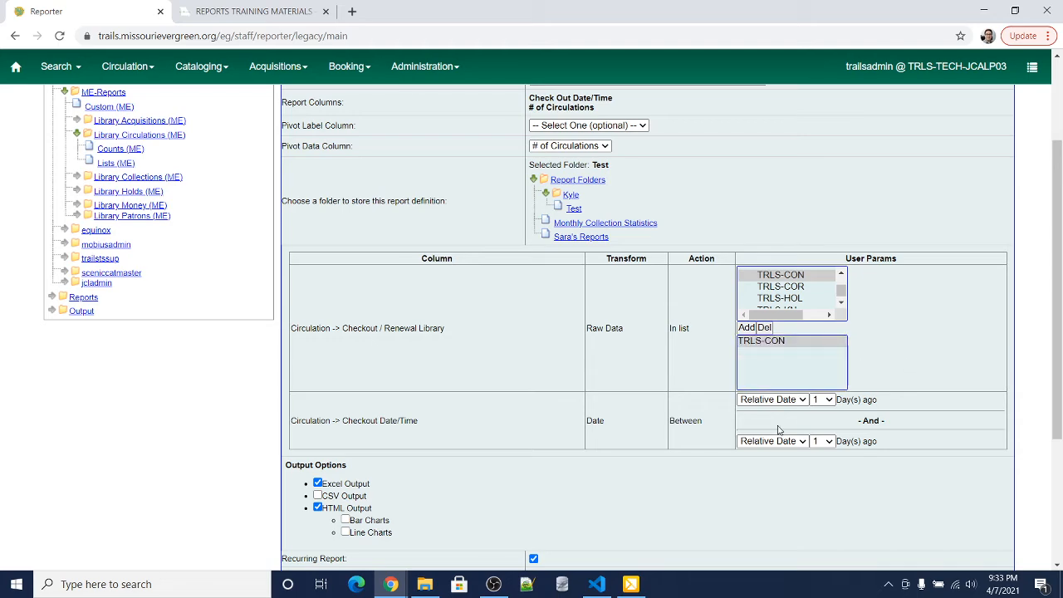
# Set the start of the relative Checkout Date/Time range to 7 days ago
pyautogui.scroll(-1, 913, 386)
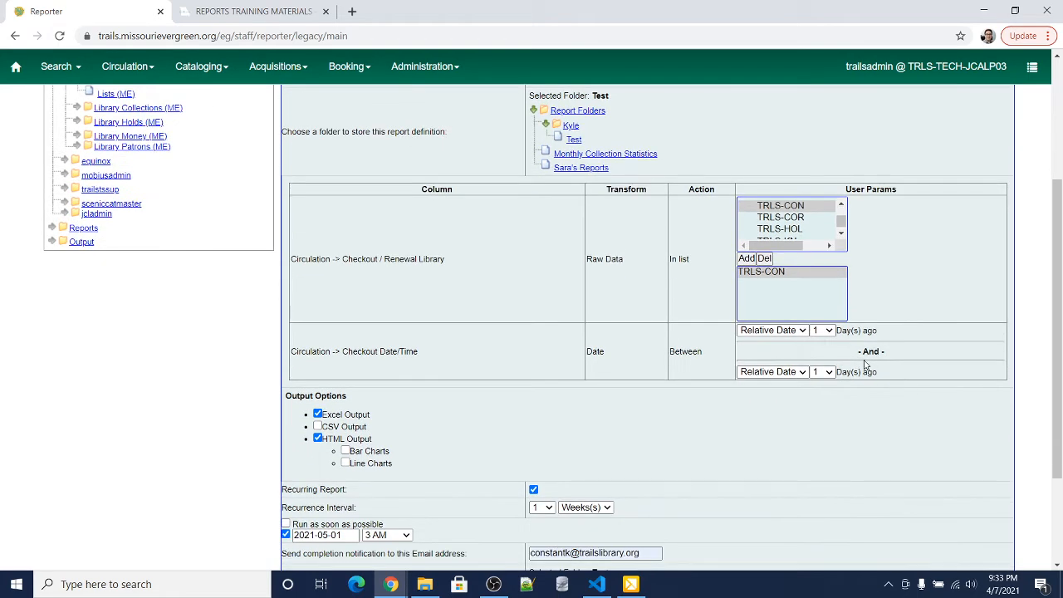
pyautogui.click(829, 331)
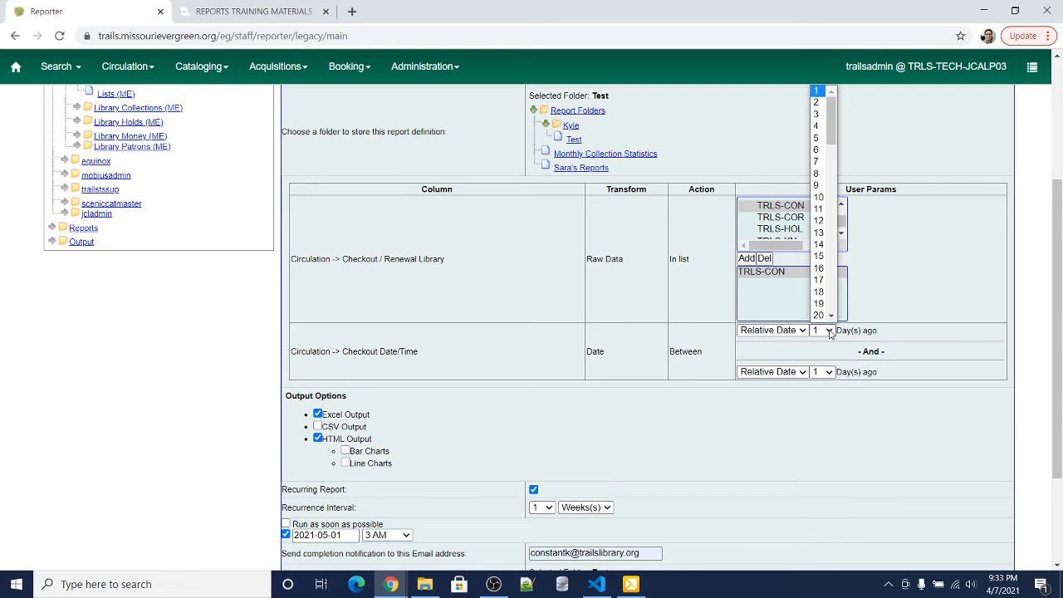
pyautogui.click(817, 162)
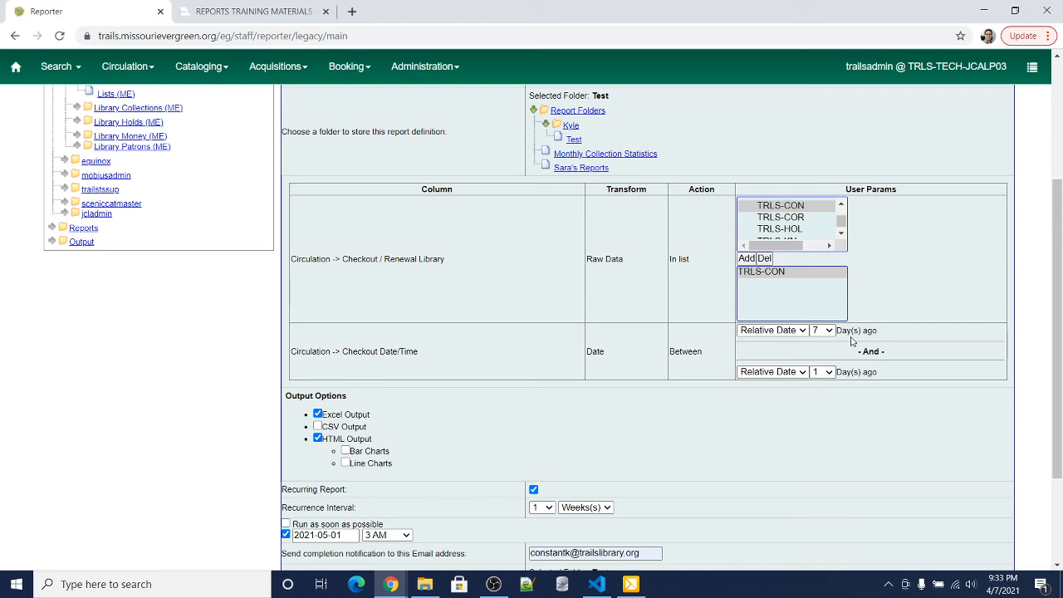
# Examine the recurrence settings, the day unit of the relative date range and the day counts available for its start
pyautogui.scroll(-1, 827, 380)
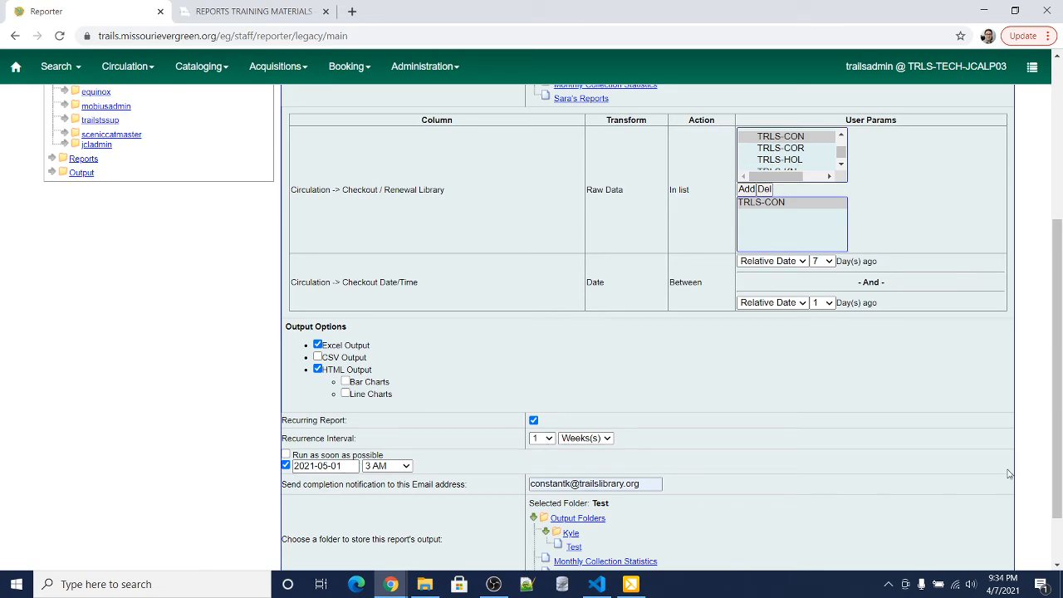
pyautogui.scroll(2, 920, 429)
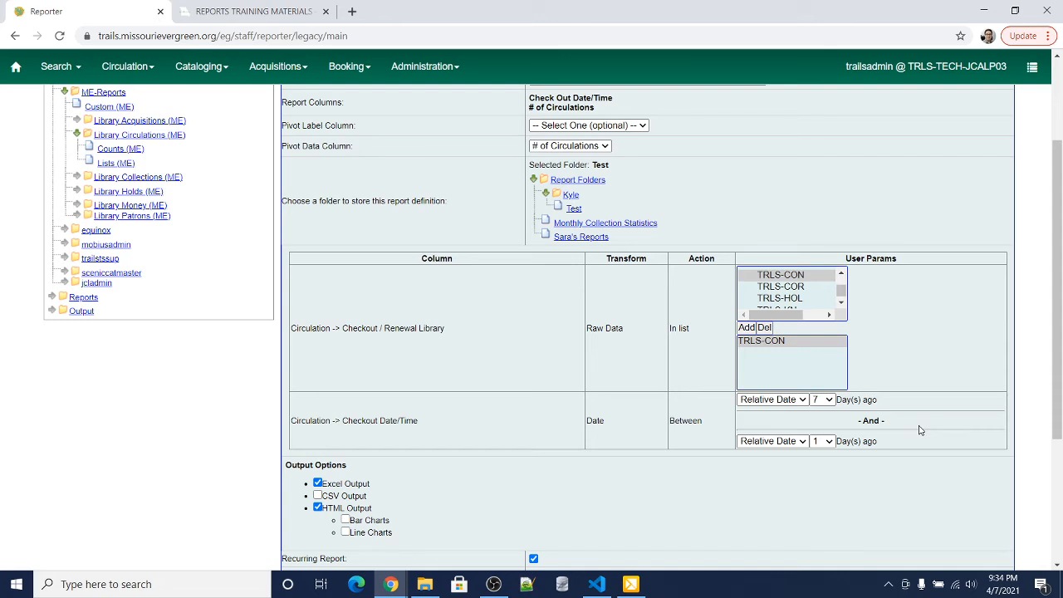
pyautogui.scroll(-2, 920, 429)
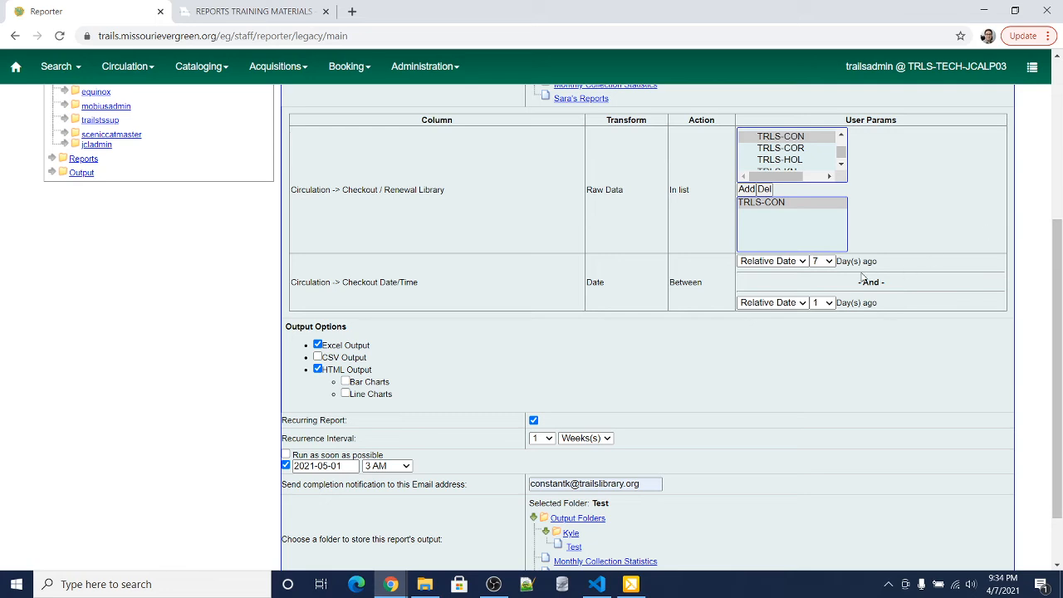
pyautogui.moveTo(837, 260); pyautogui.dragTo(884, 264)
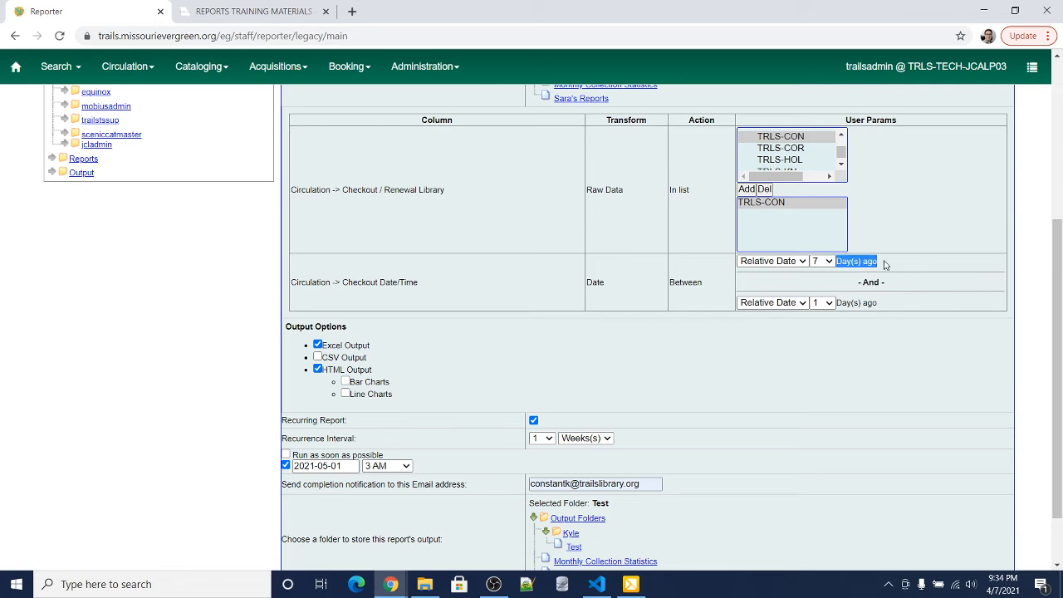
pyautogui.click(885, 276)
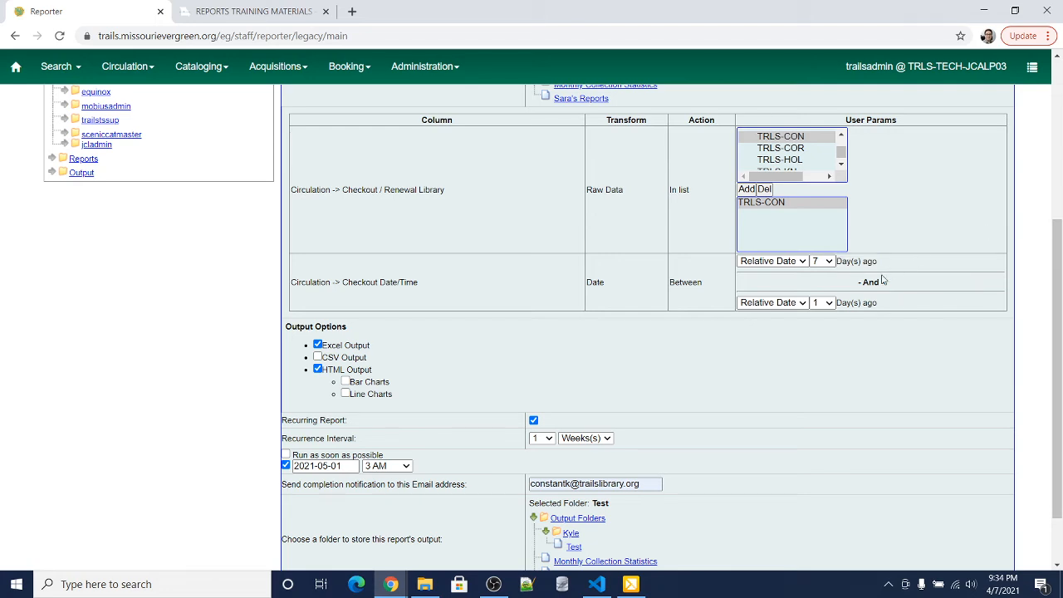
pyautogui.click(827, 261)
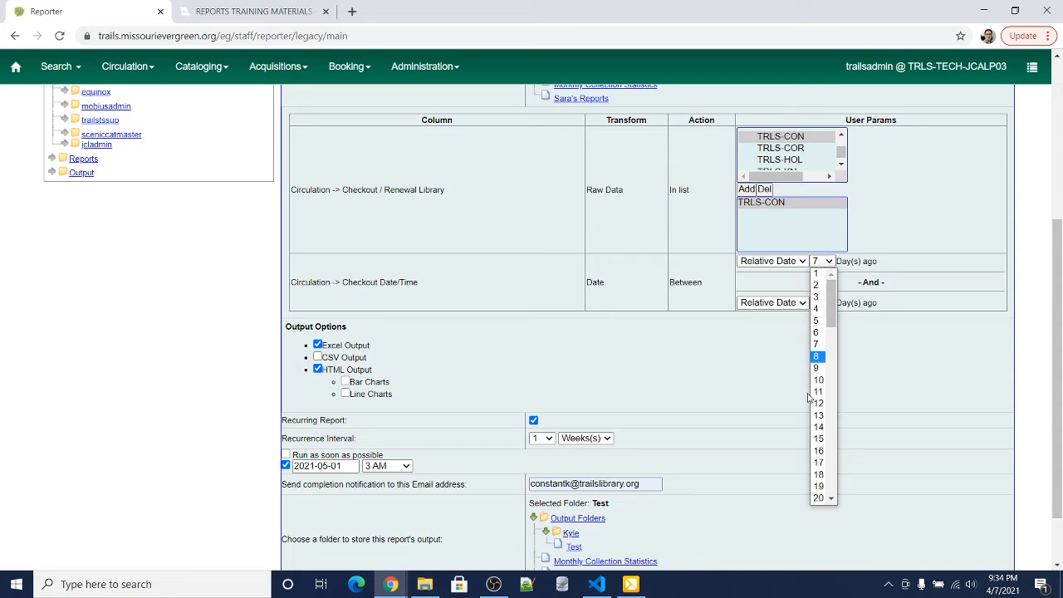
pyautogui.scroll(-2, 812, 334)
pyautogui.scroll(-2, 816, 339)
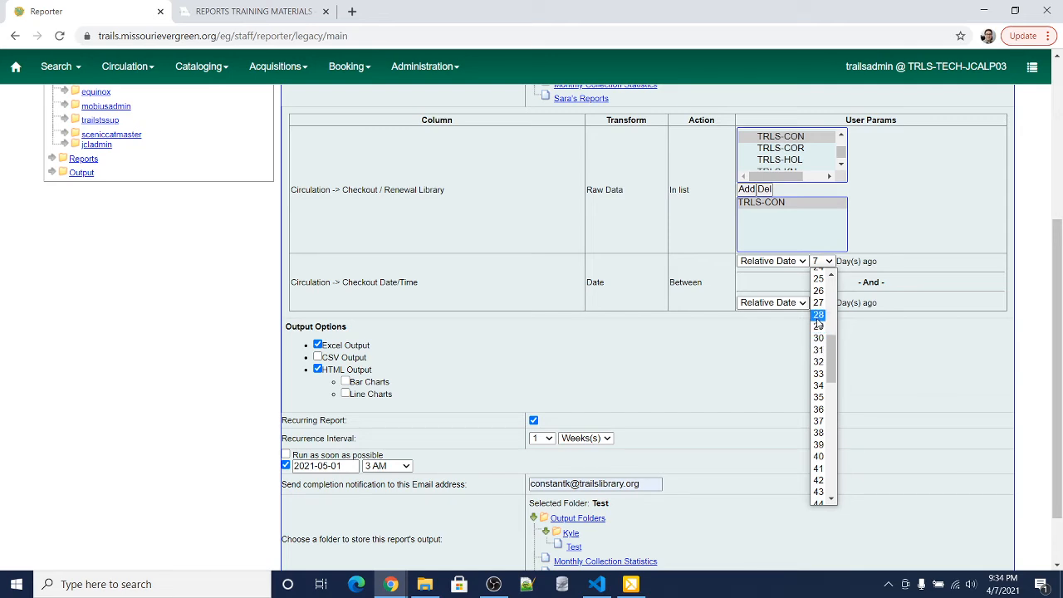
pyautogui.click(886, 338)
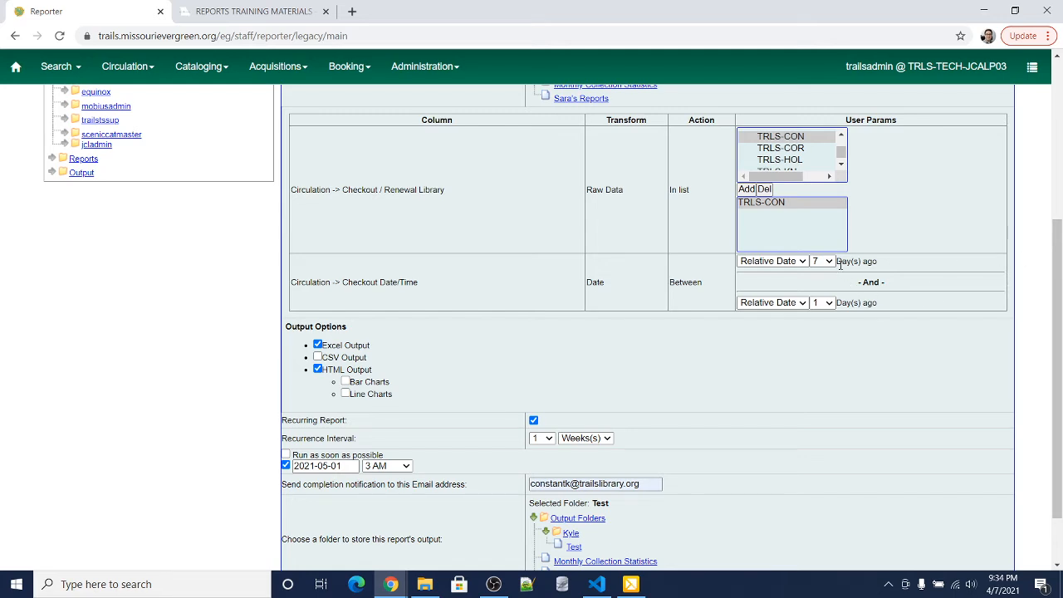
pyautogui.moveTo(840, 263); pyautogui.dragTo(869, 264)
pyautogui.click(885, 265)
# Start cloning the Daily Circ Count template from the shared Library Circulations Counts (ME) folder
pyautogui.scroll(3, 631, 380)
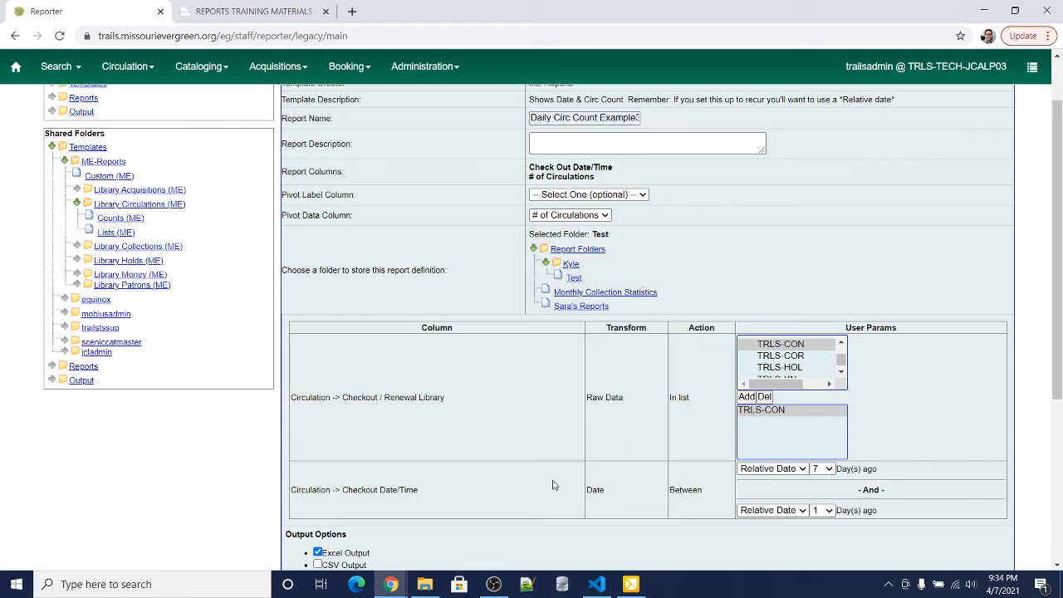
pyautogui.scroll(1, 551, 484)
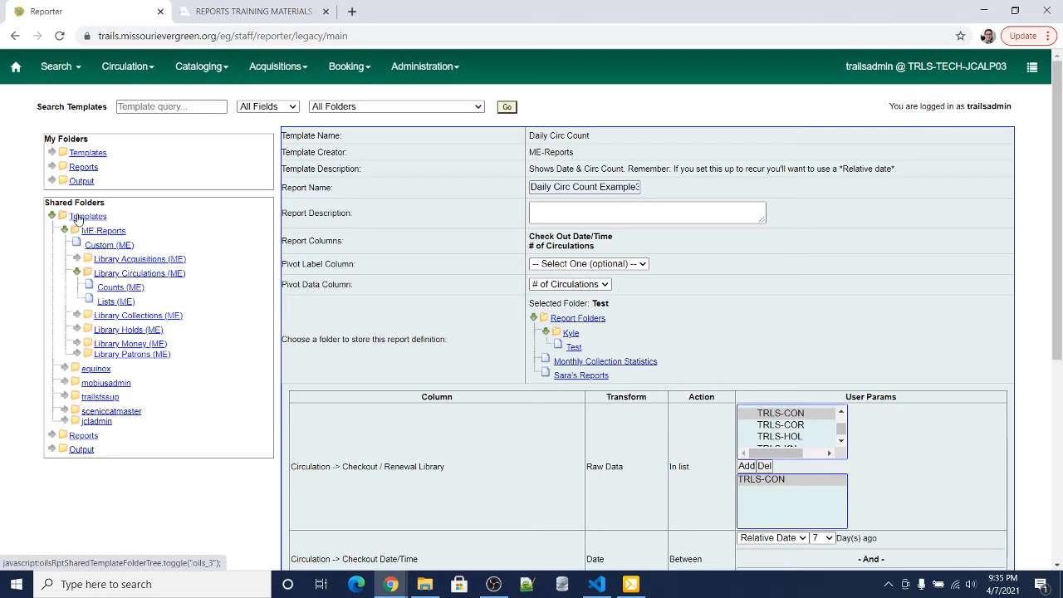
pyautogui.click(117, 288)
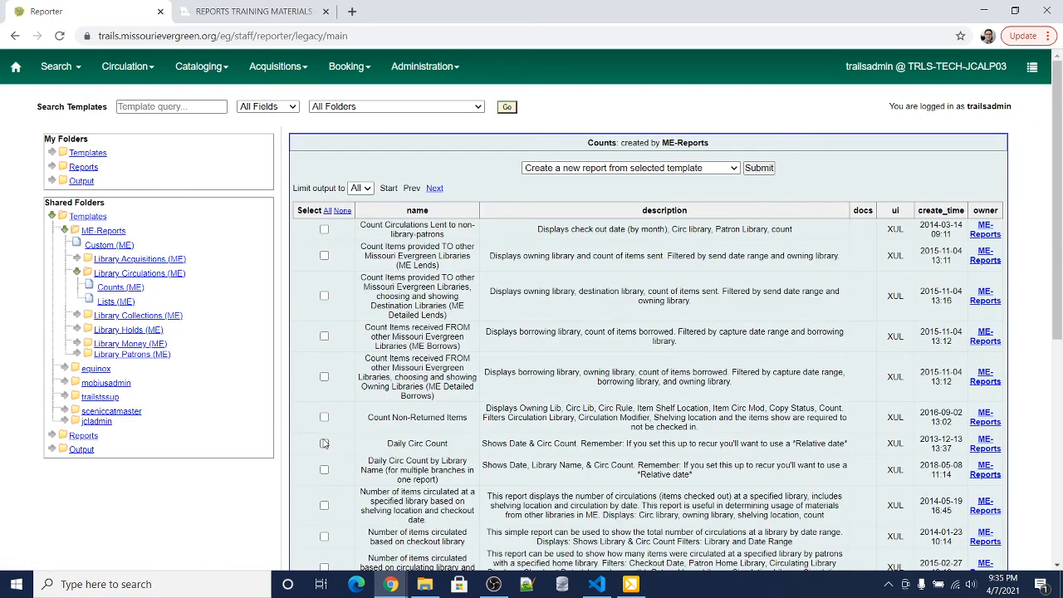
pyautogui.click(323, 444)
pyautogui.click(677, 168)
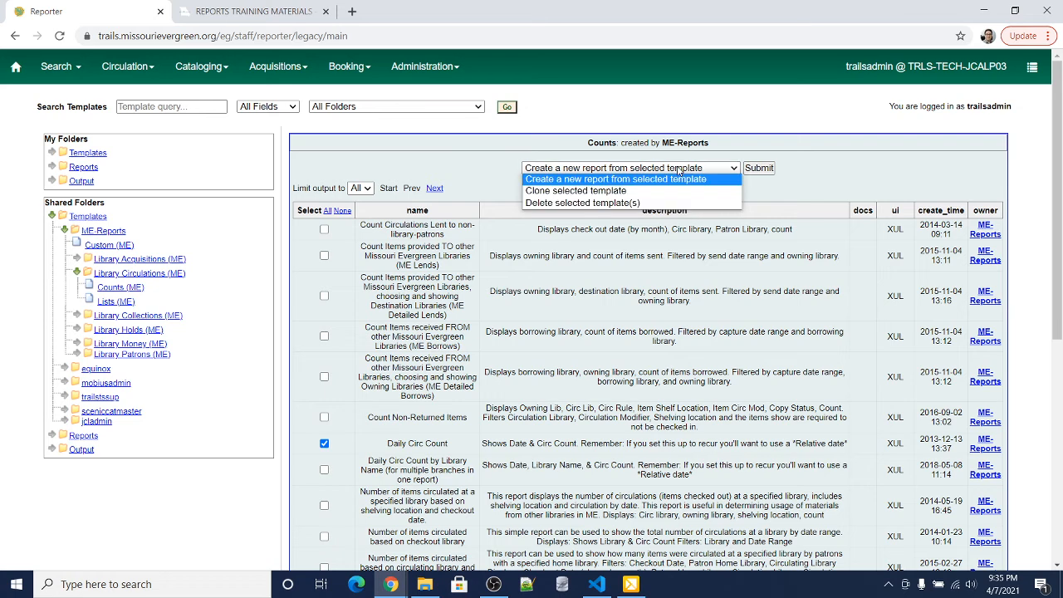
pyautogui.click(641, 191)
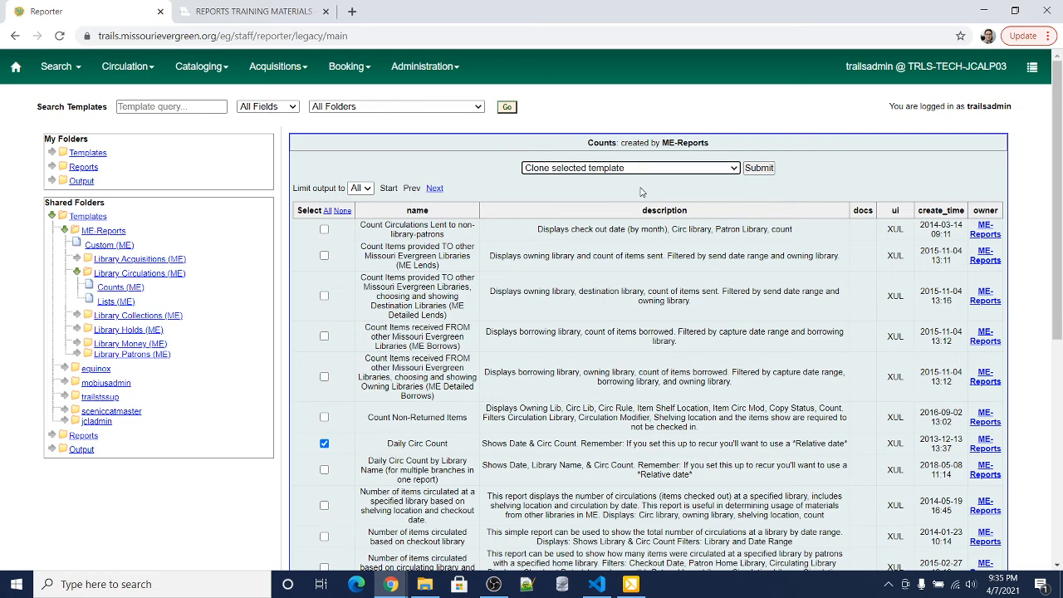
pyautogui.click(758, 169)
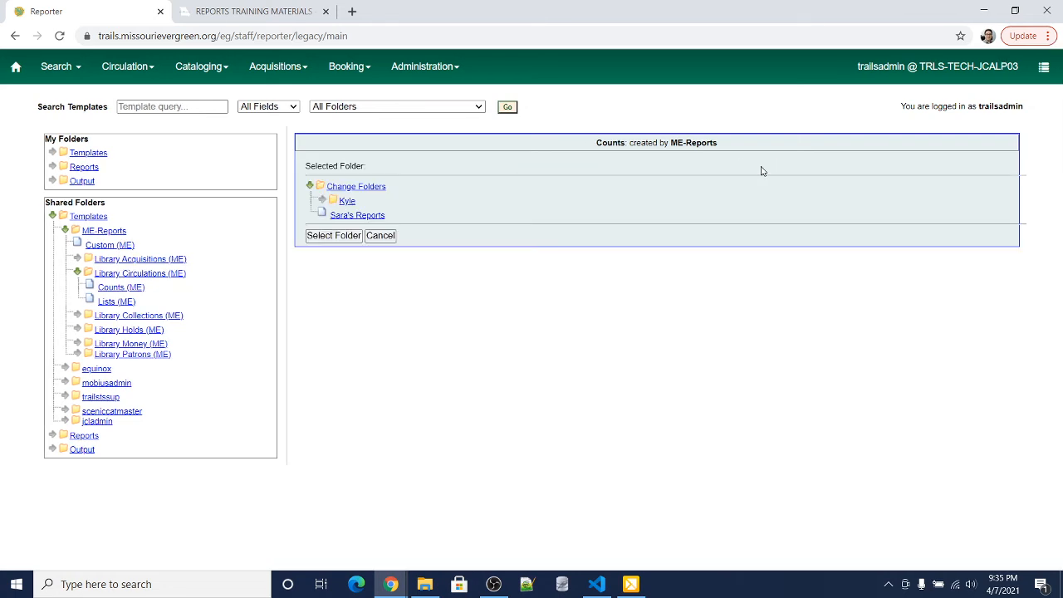
# Choose the Test subfolder as the destination for the cloned template
pyautogui.click(324, 202)
pyautogui.click(350, 229)
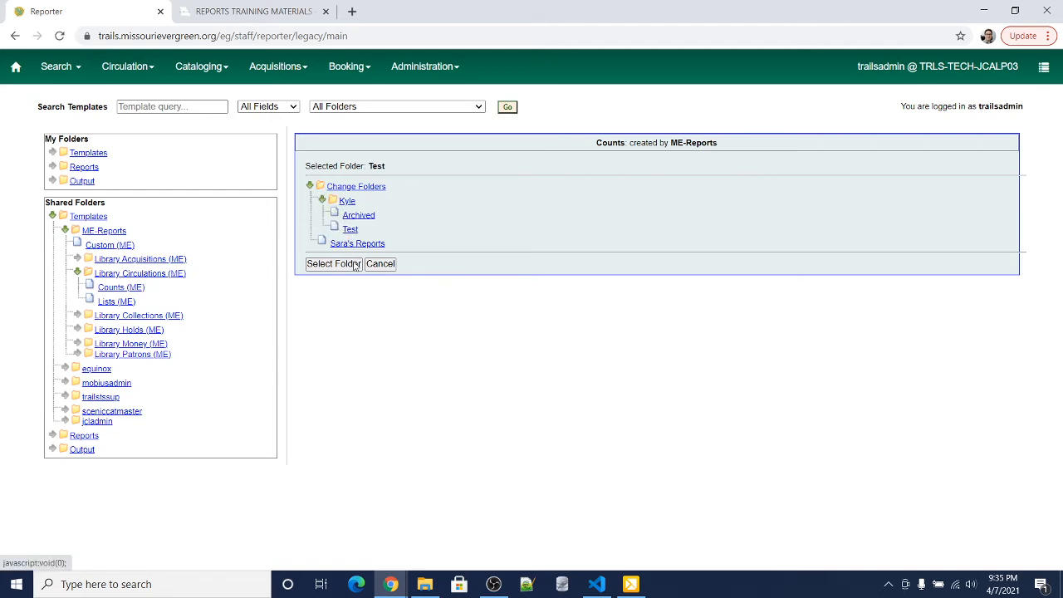
pyautogui.click(334, 264)
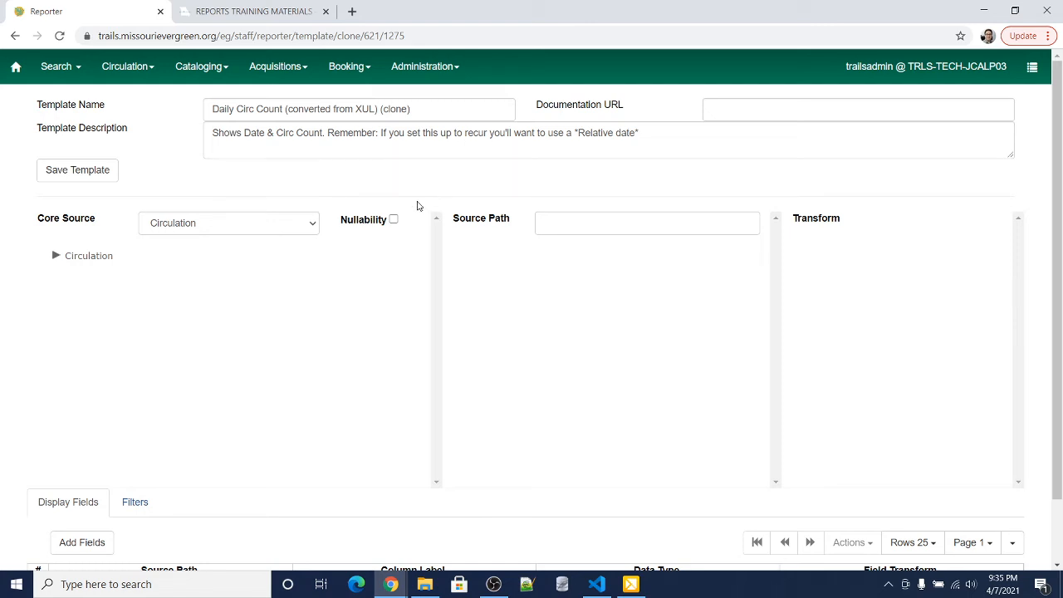
# Replace the cloned template's name with a first name followed by "It's This One"
pyautogui.moveTo(426, 114); pyautogui.dragTo(168, 120)
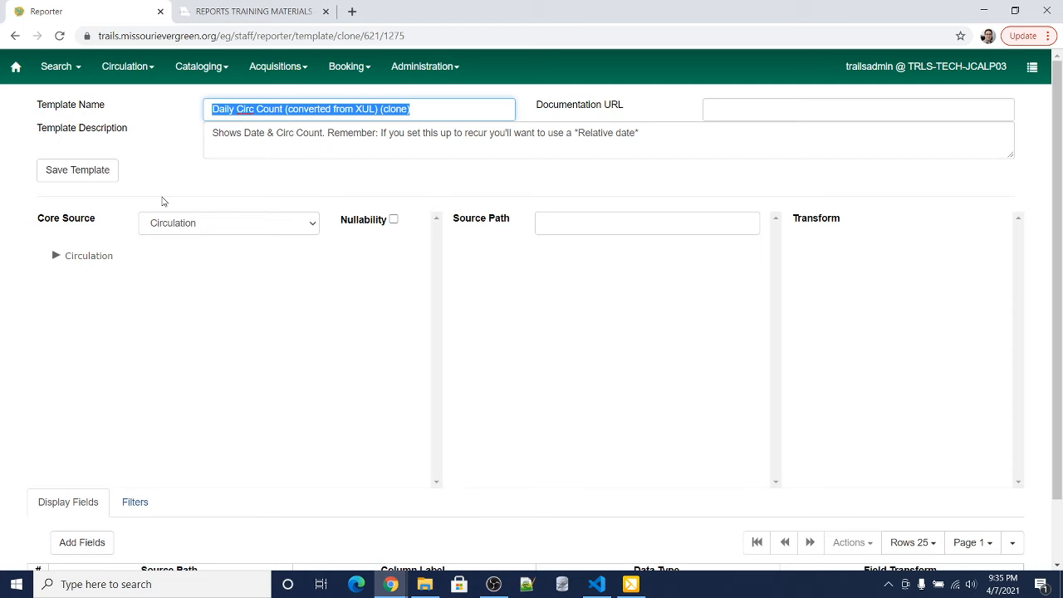
pyautogui.write('Kyle It')
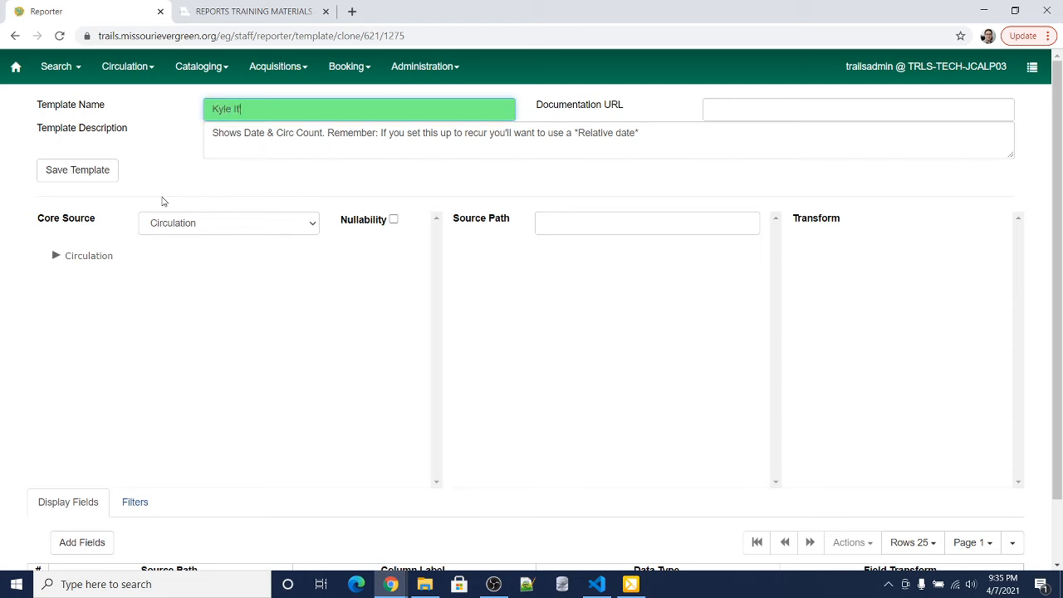
pyautogui.write("'s This One")
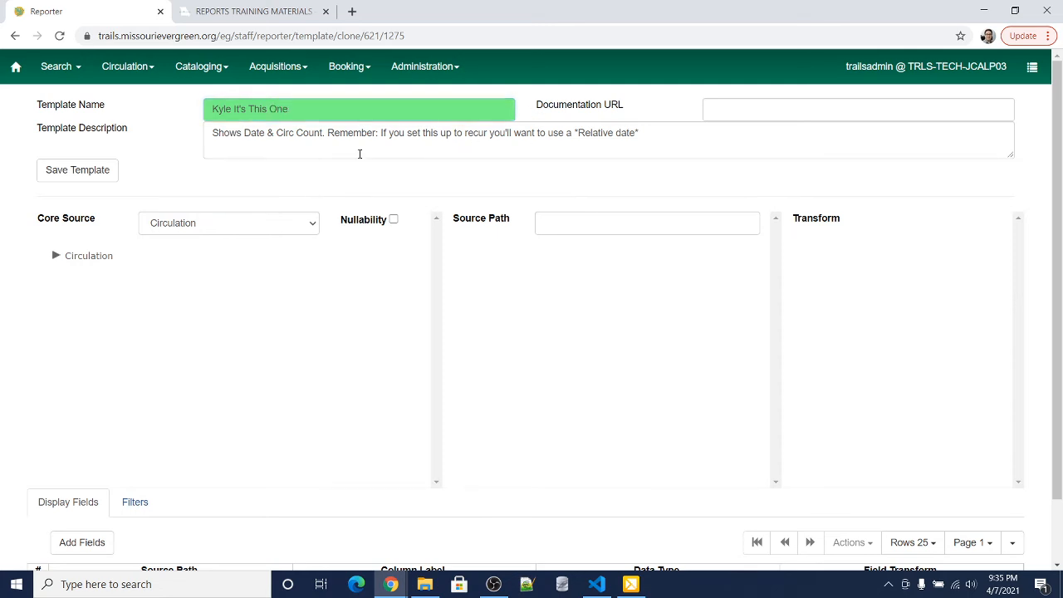
# Change the transform of the clone's Check Out Date/Time filter to Year + Month
pyautogui.scroll(-1, 512, 233)
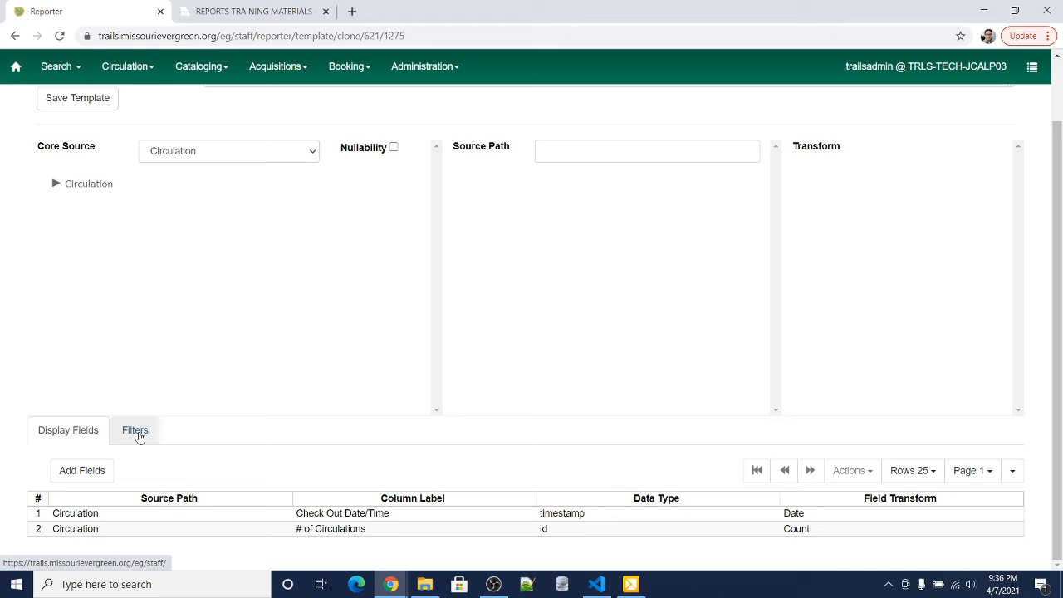
pyautogui.click(139, 438)
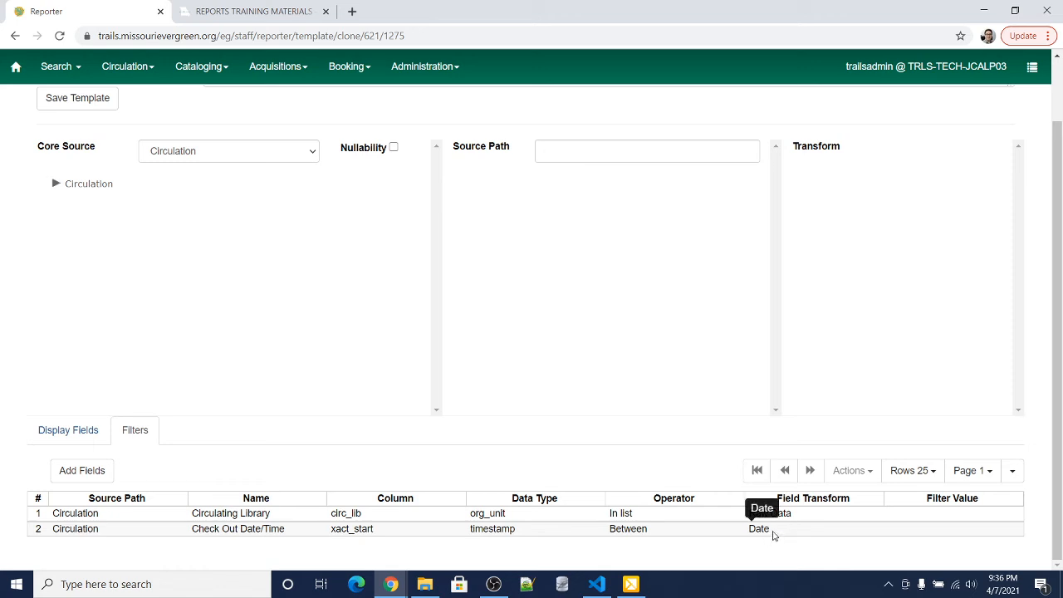
pyautogui.rightClick(773, 535)
pyautogui.scroll(-2, 773, 535)
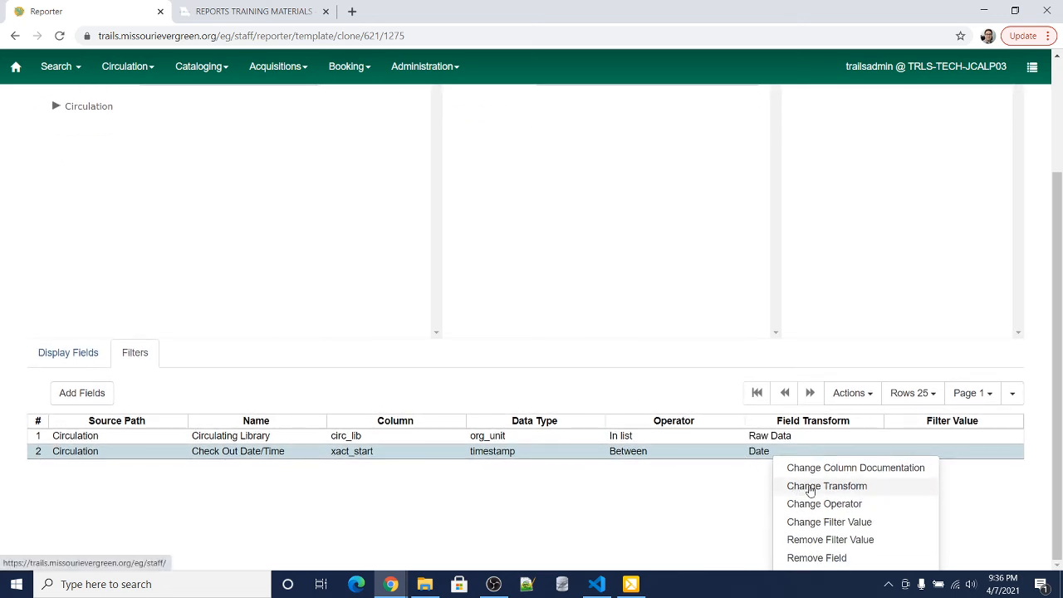
pyautogui.click(809, 487)
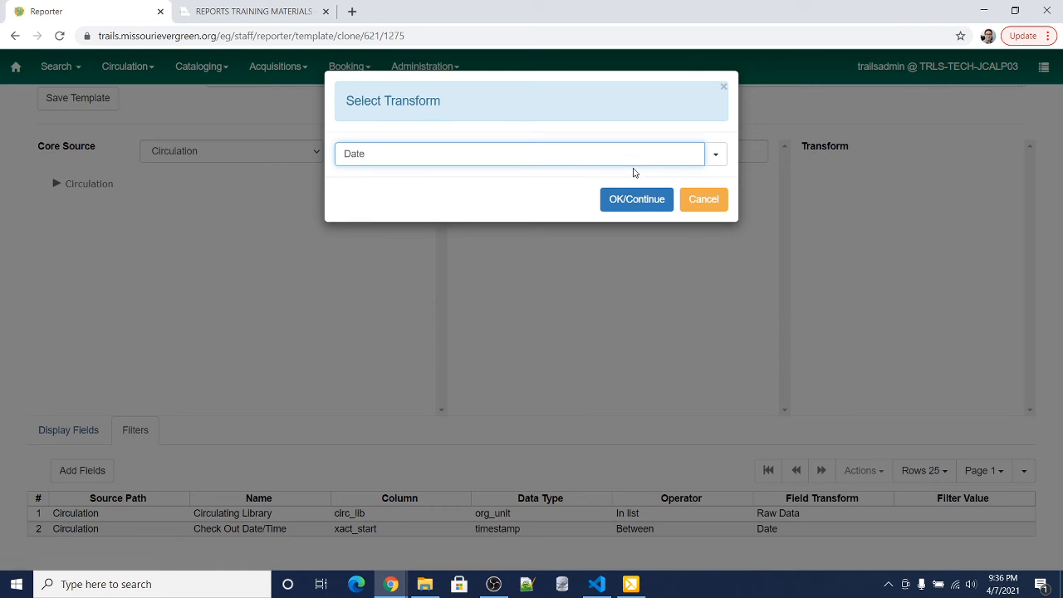
pyautogui.click(715, 155)
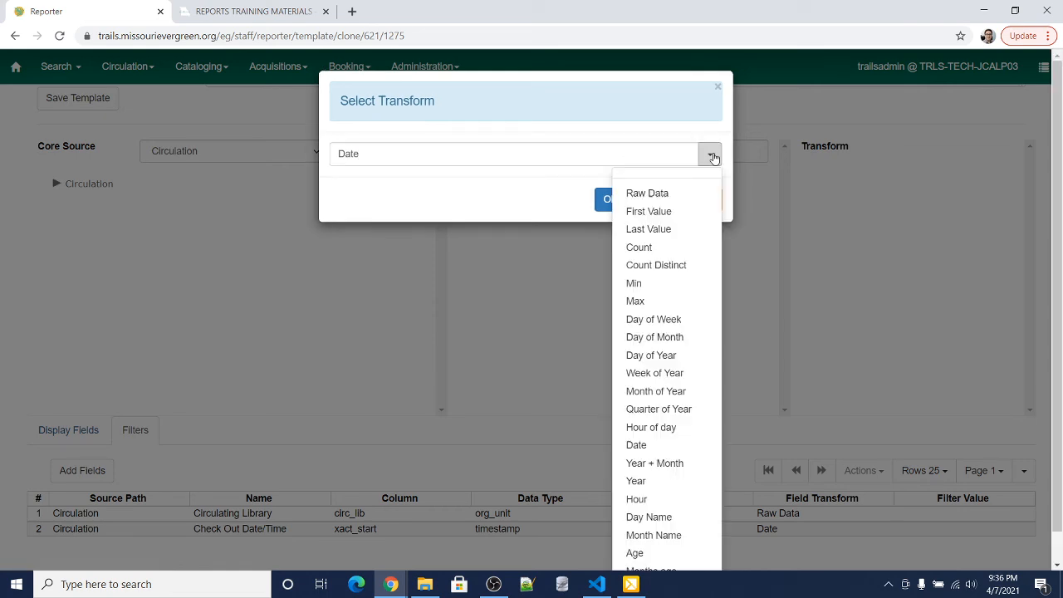
pyautogui.click(652, 470)
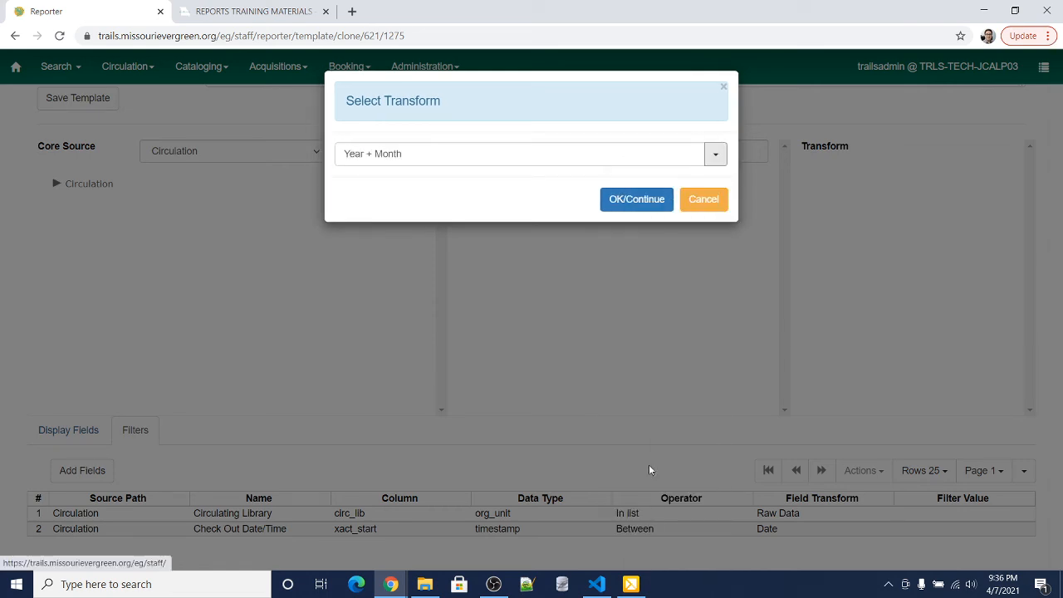
pyautogui.click(629, 200)
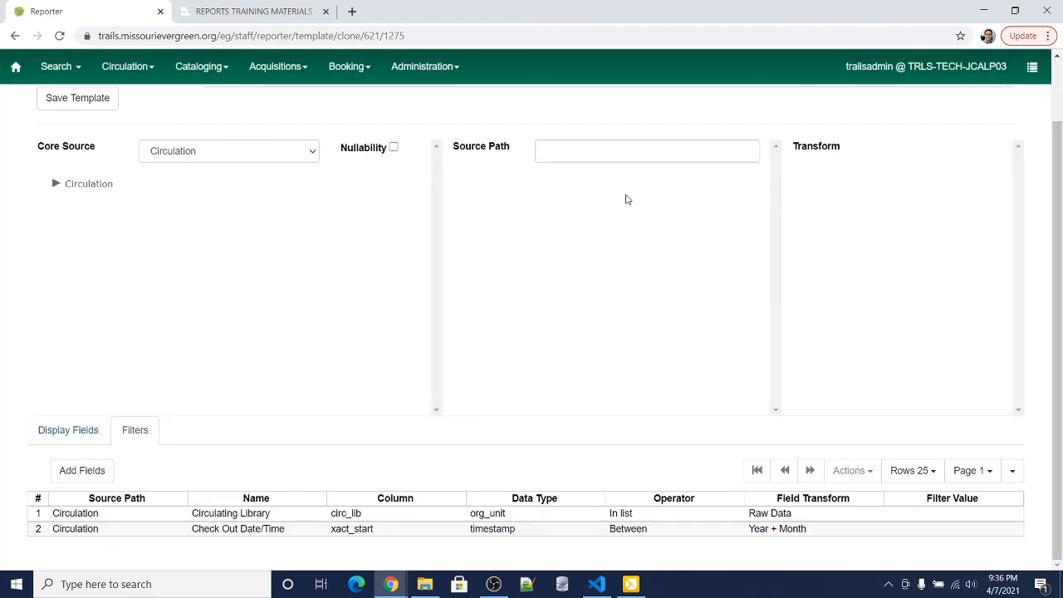
# Change the operator of the Check Out Date/Time filter to Equals
pyautogui.click(654, 532)
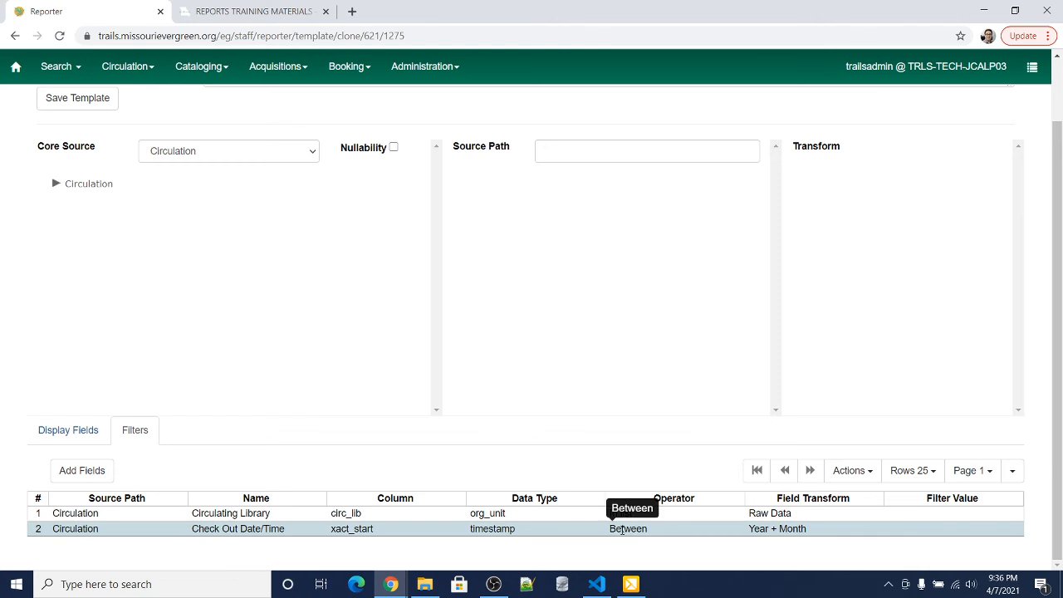
pyautogui.rightClick(661, 535)
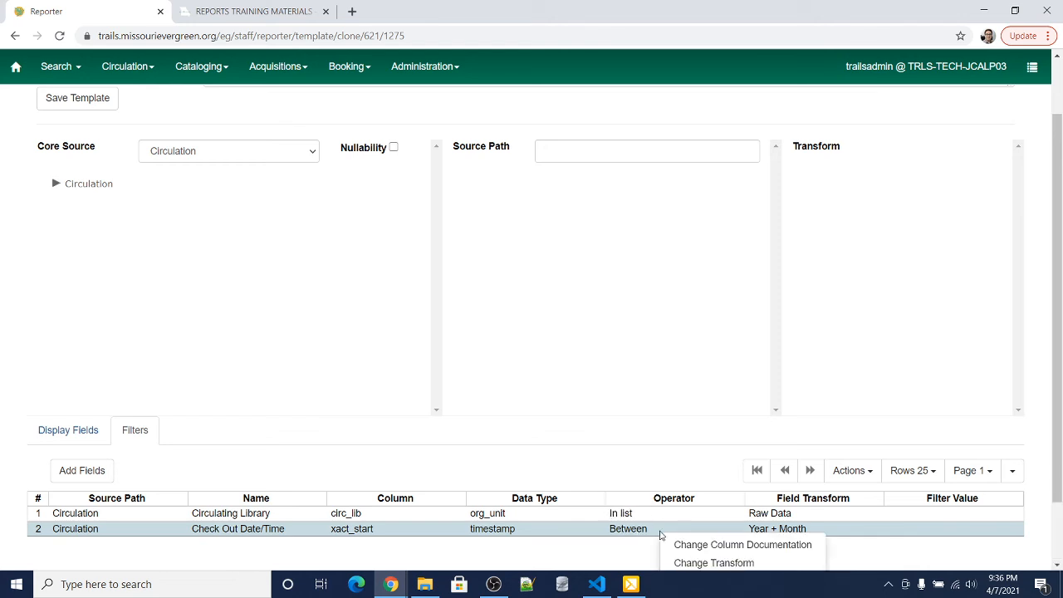
pyautogui.scroll(-1, 661, 535)
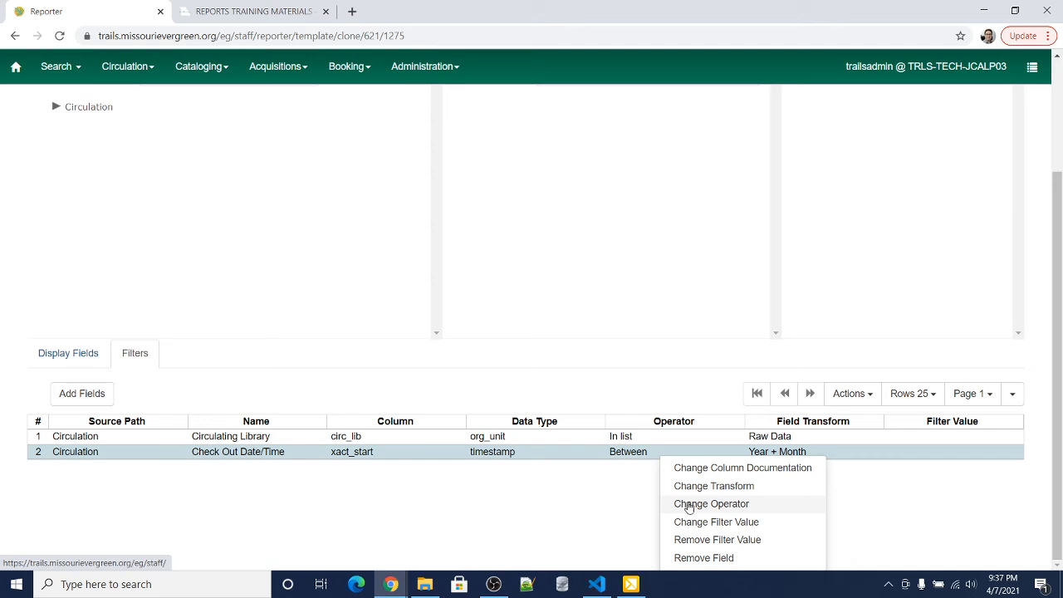
pyautogui.click(682, 506)
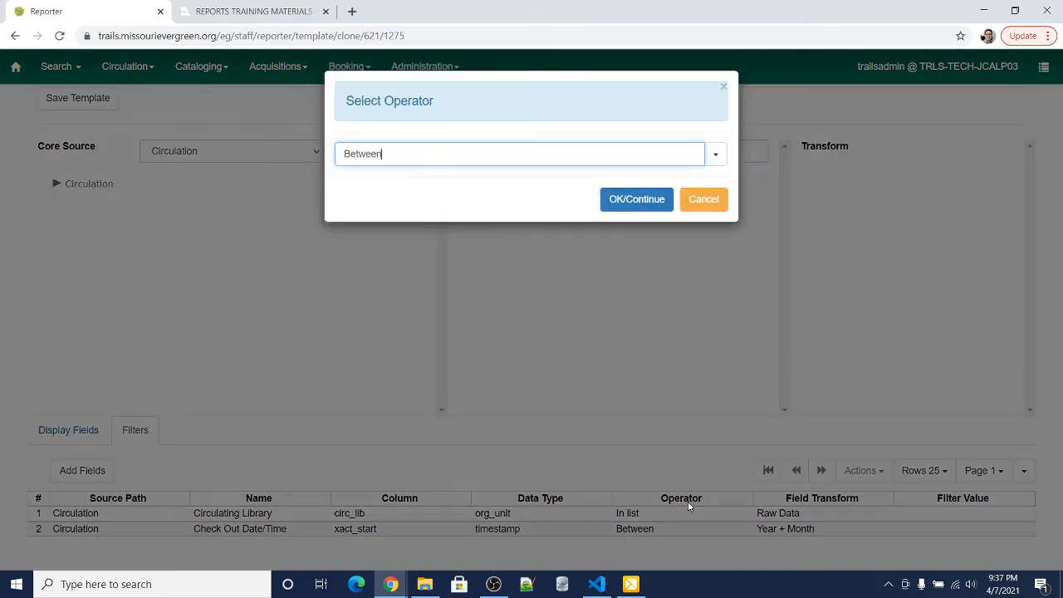
pyautogui.click(715, 155)
pyautogui.click(553, 212)
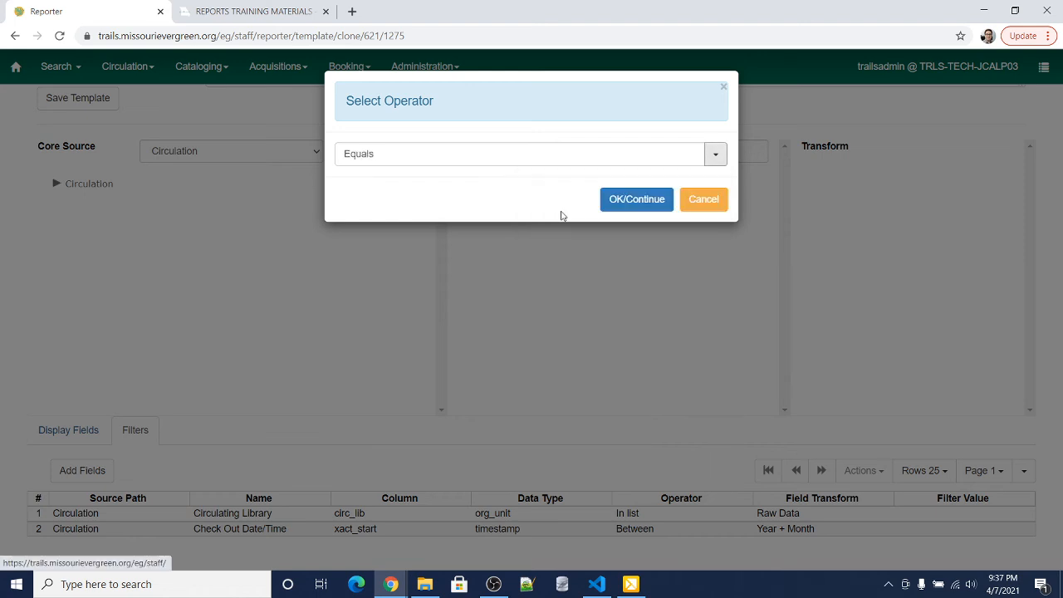
pyautogui.click(637, 200)
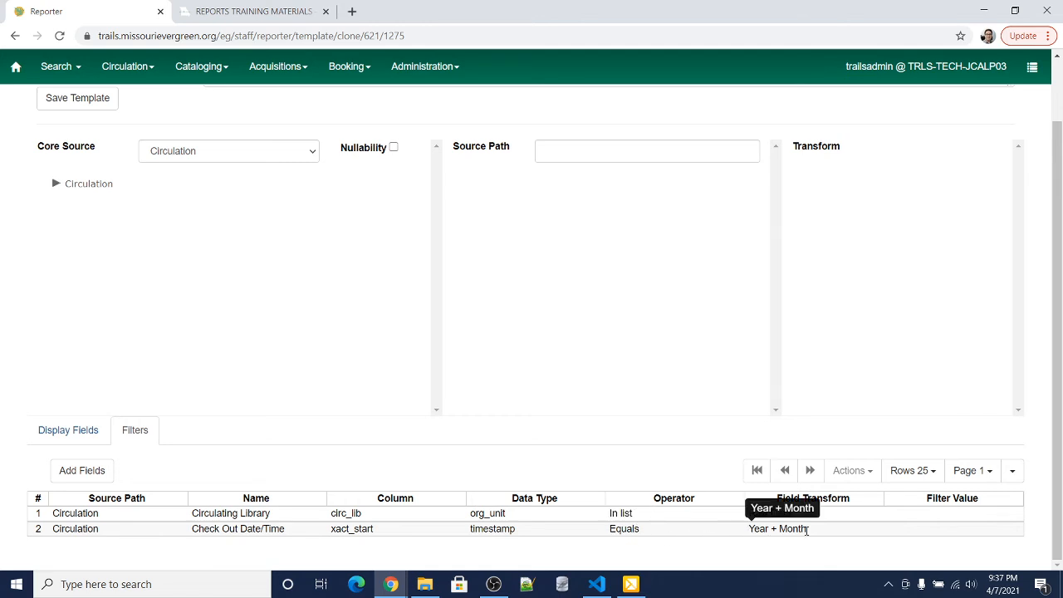
# Save the cloned template and confirm the save
pyautogui.scroll(2, 281, 333)
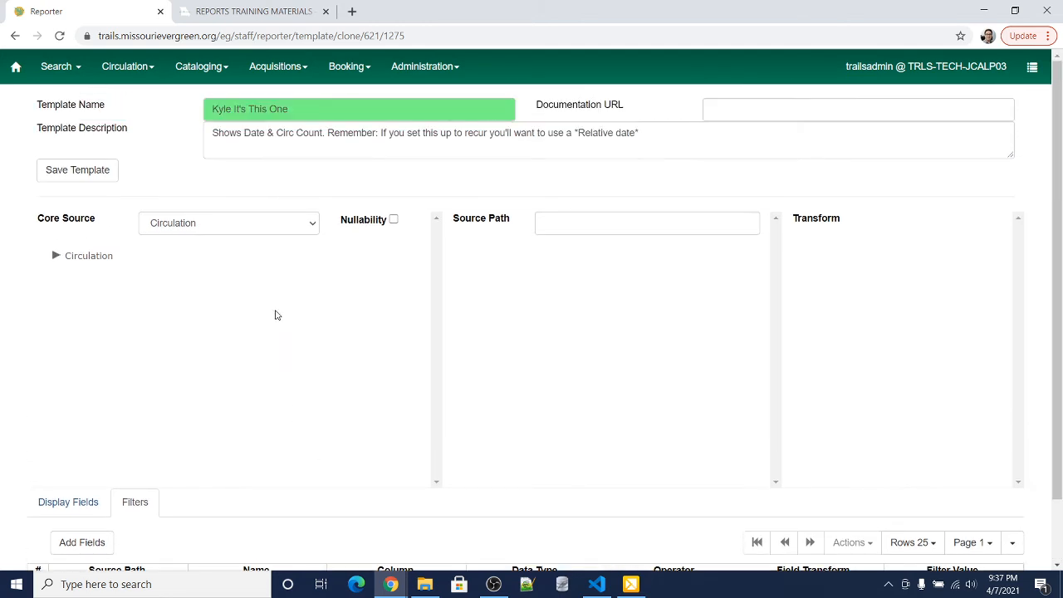
pyautogui.click(75, 176)
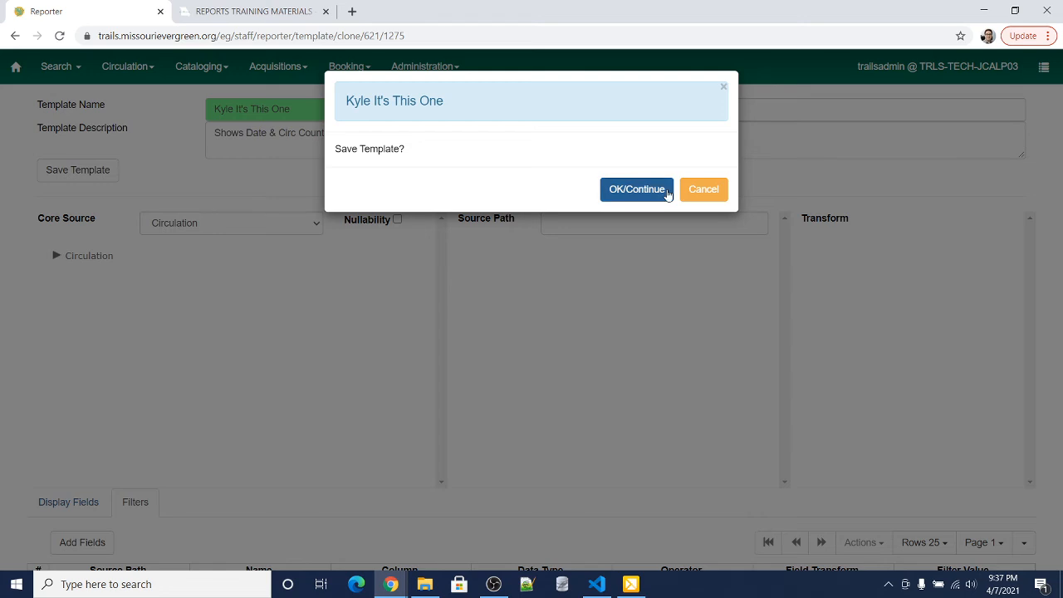
pyautogui.click(668, 192)
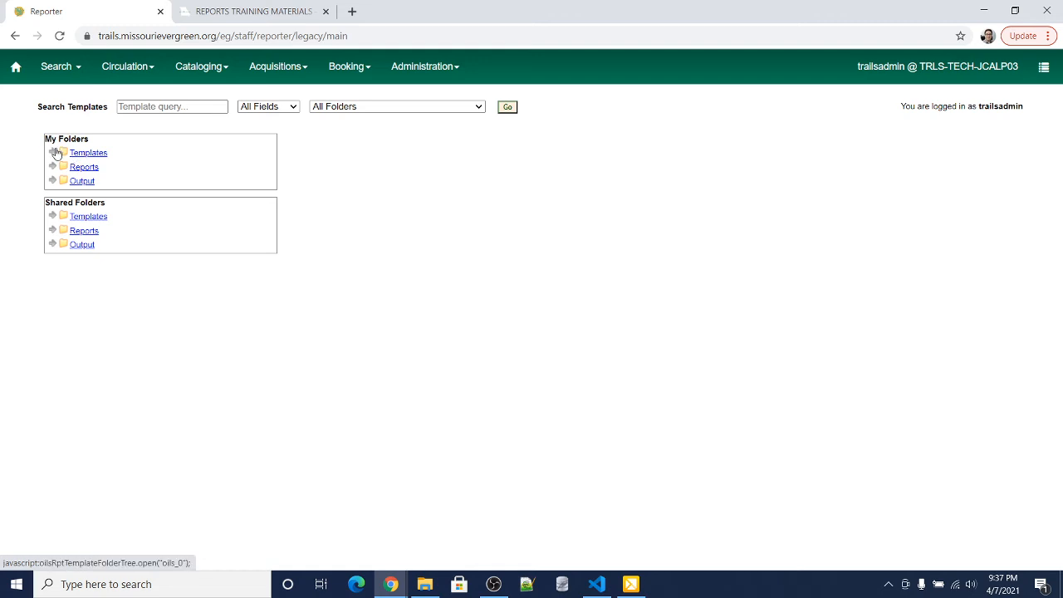
# Create a new report from the "It's This One" template in the Test subfolder of the personal templates
pyautogui.click(53, 153)
pyautogui.click(64, 168)
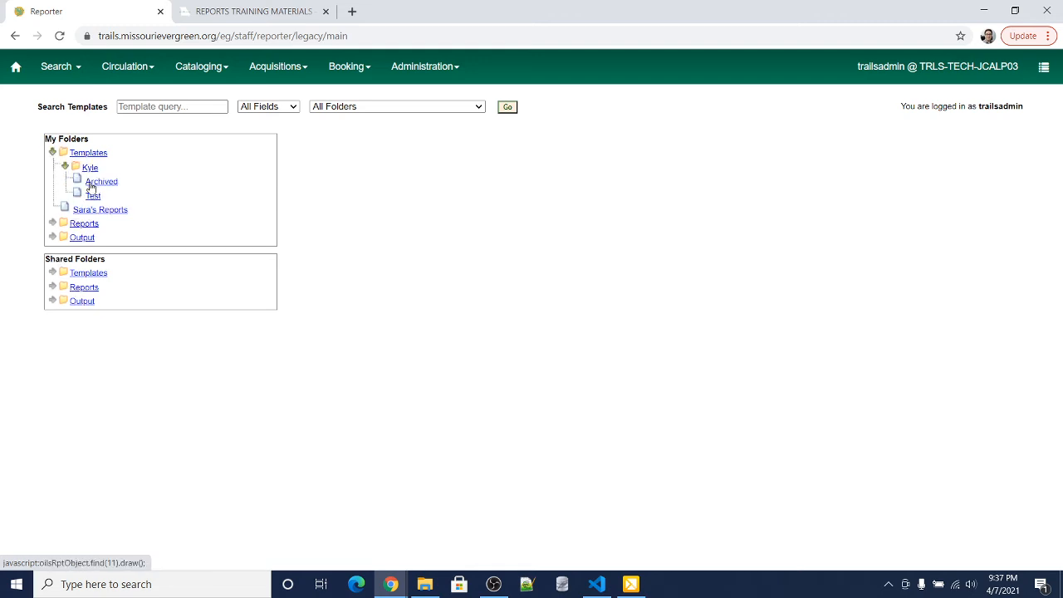
pyautogui.click(92, 195)
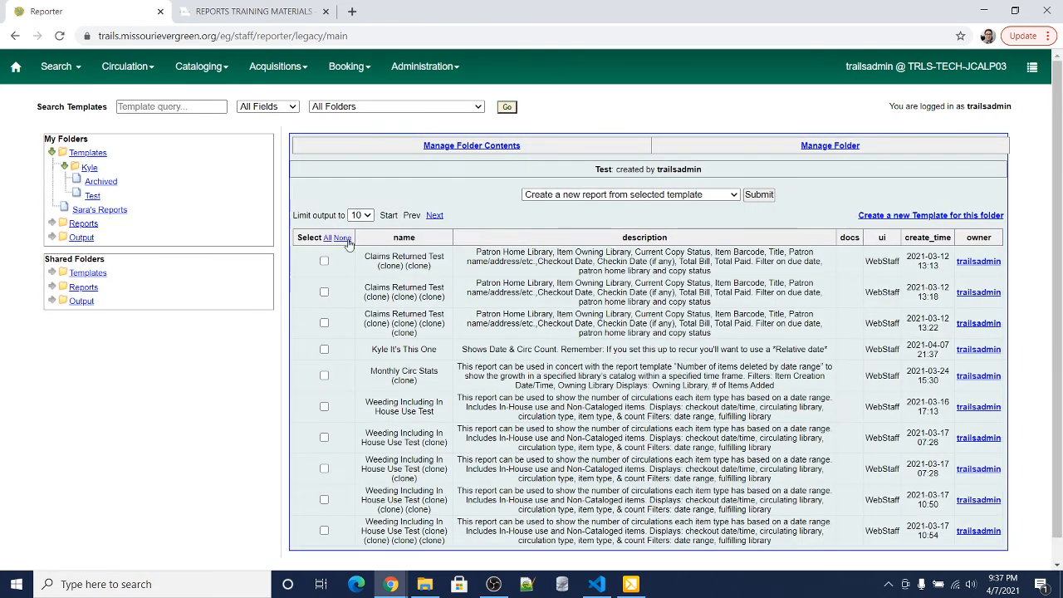
pyautogui.click(324, 349)
pyautogui.moveTo(370, 349); pyautogui.dragTo(462, 354)
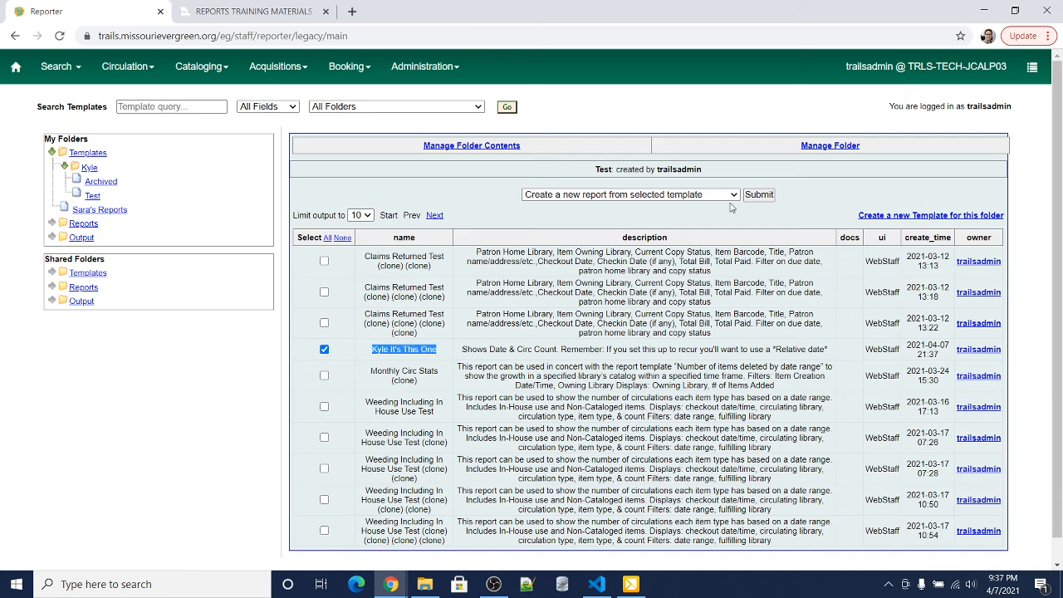
pyautogui.click(759, 197)
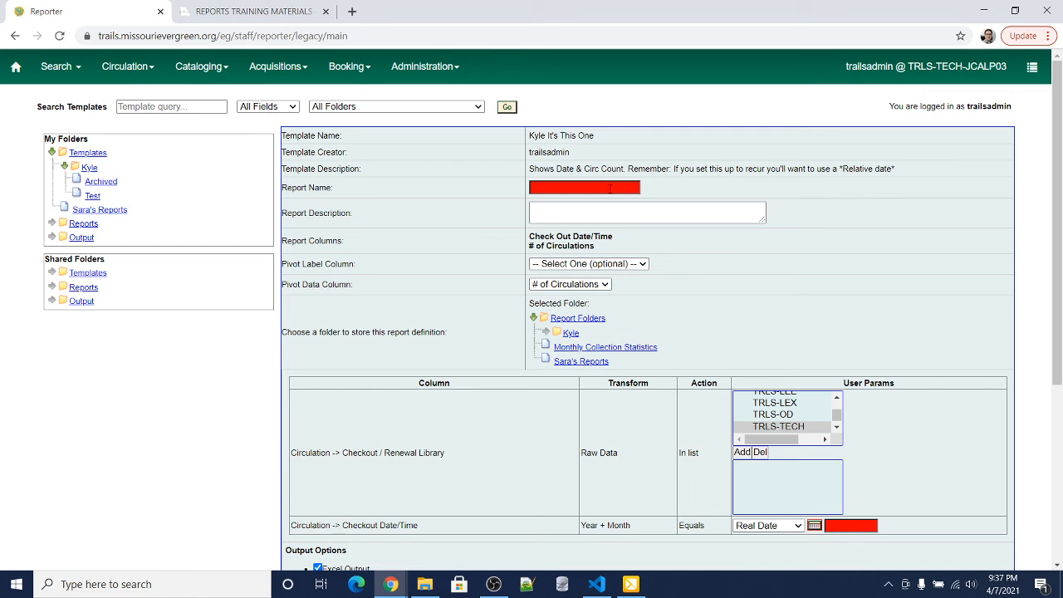
# Name the report Daily Circ Count Example3 and store its definition in the Test folder
pyautogui.click(611, 189)
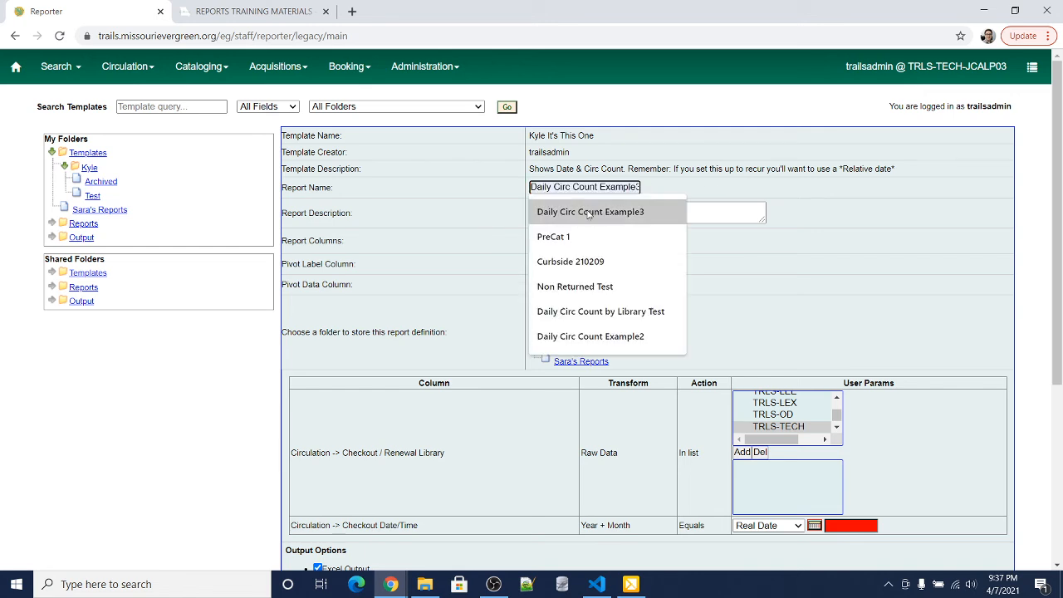
pyautogui.click(588, 213)
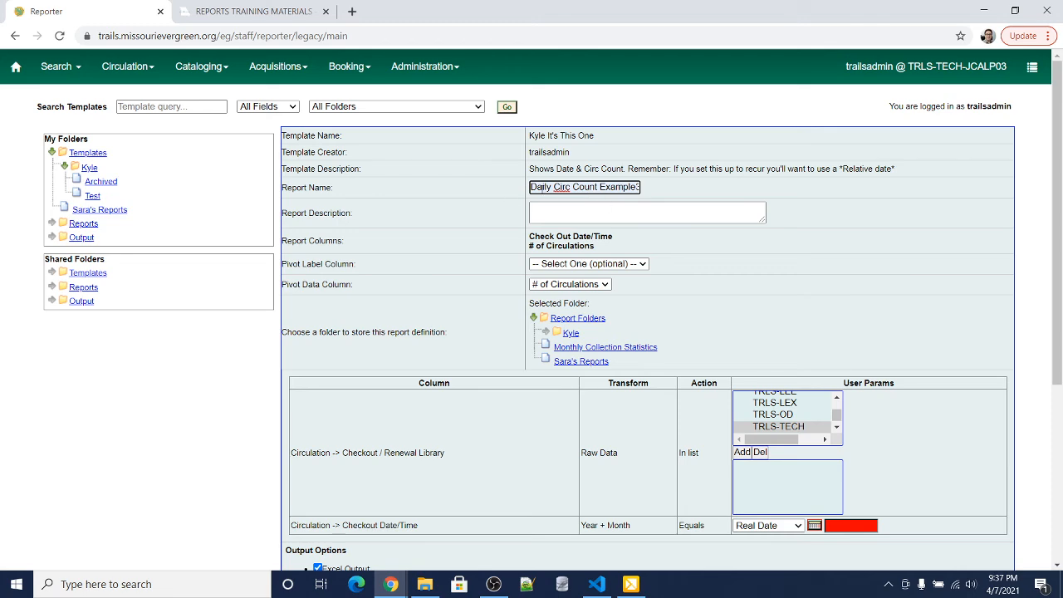
pyautogui.scroll(-2, 548, 249)
pyautogui.click(547, 195)
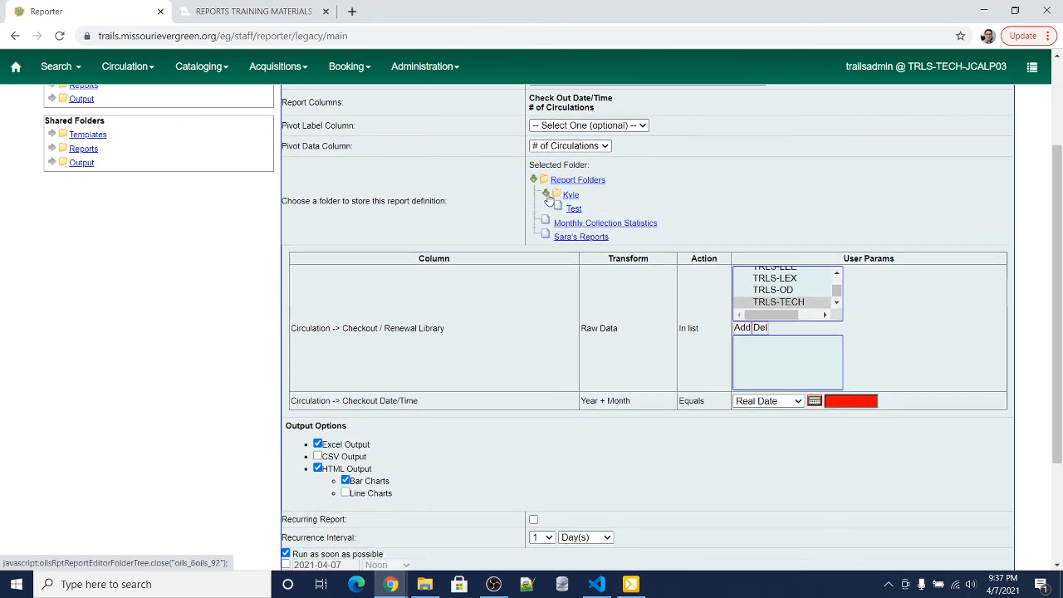
pyautogui.click(573, 209)
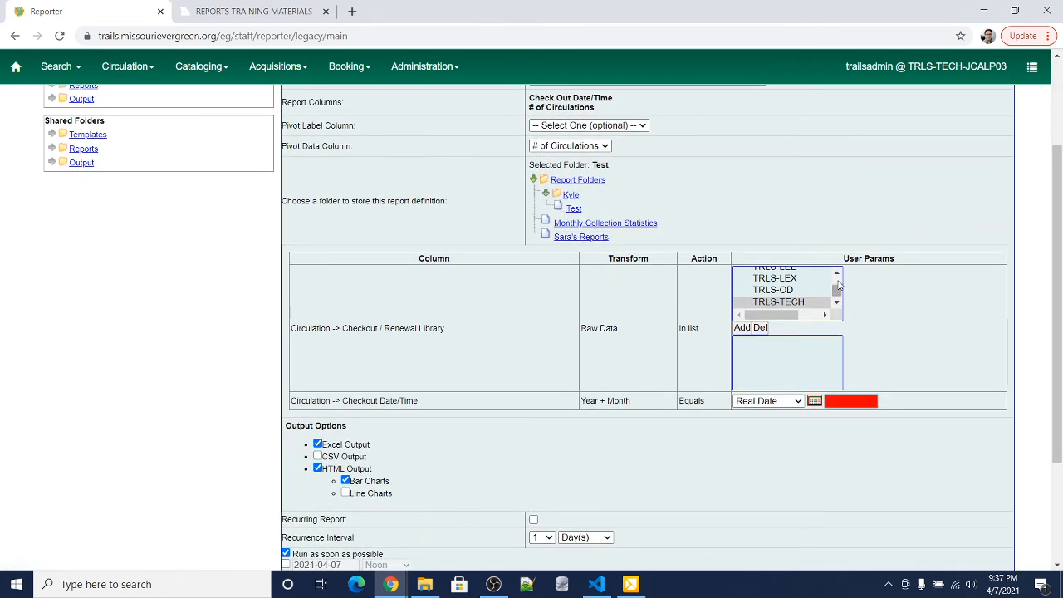
# Add TRLS-CON to the Checkout / Renewal Library filter list
pyautogui.scroll(5, 822, 282)
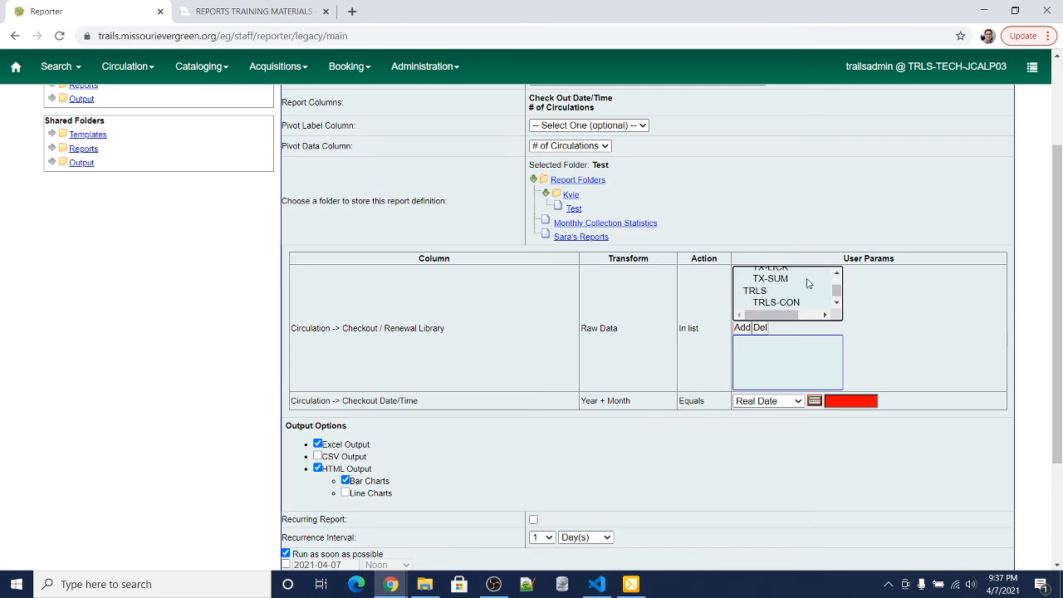
pyautogui.click(793, 302)
pyautogui.click(740, 327)
# Set the Year + Month filter on Checkout Date/Time to a Relative Date of 1 month ago
pyautogui.scroll(-1, 889, 311)
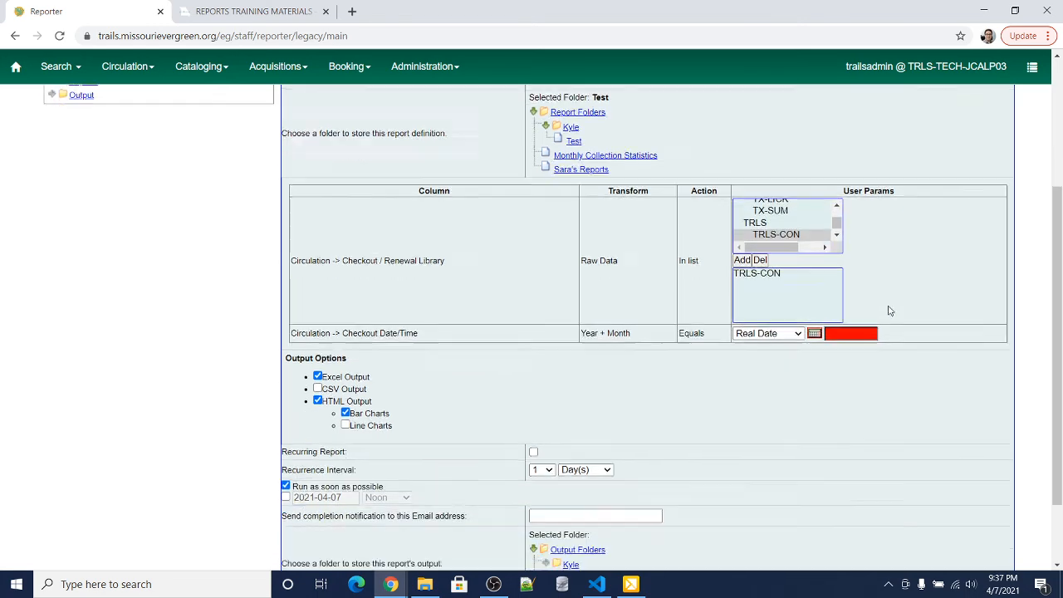
pyautogui.scroll(-1, 888, 311)
pyautogui.moveTo(295, 262); pyautogui.dragTo(916, 263)
pyautogui.click(896, 277)
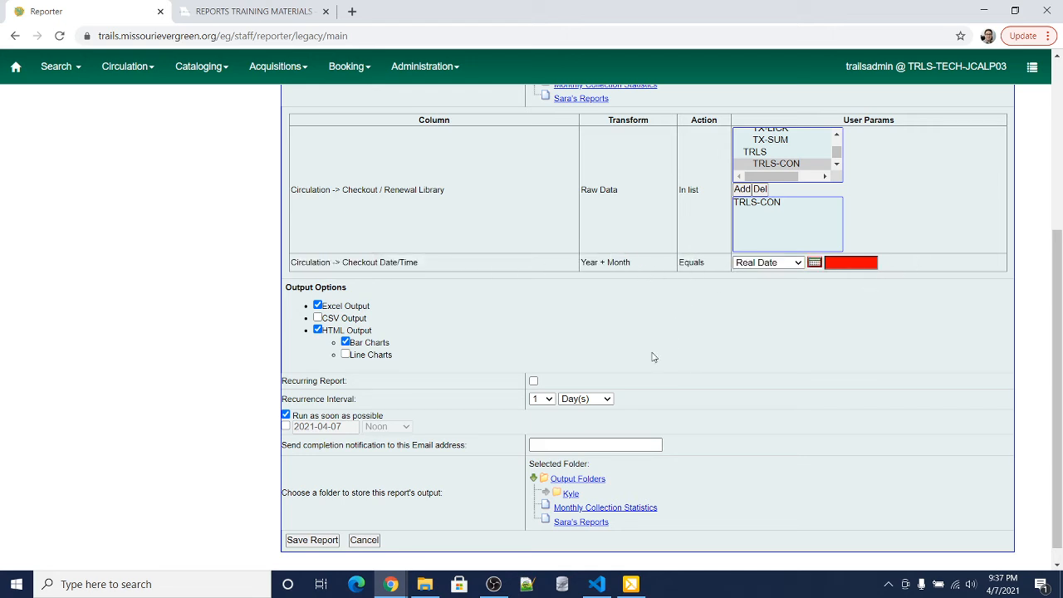
pyautogui.click(791, 264)
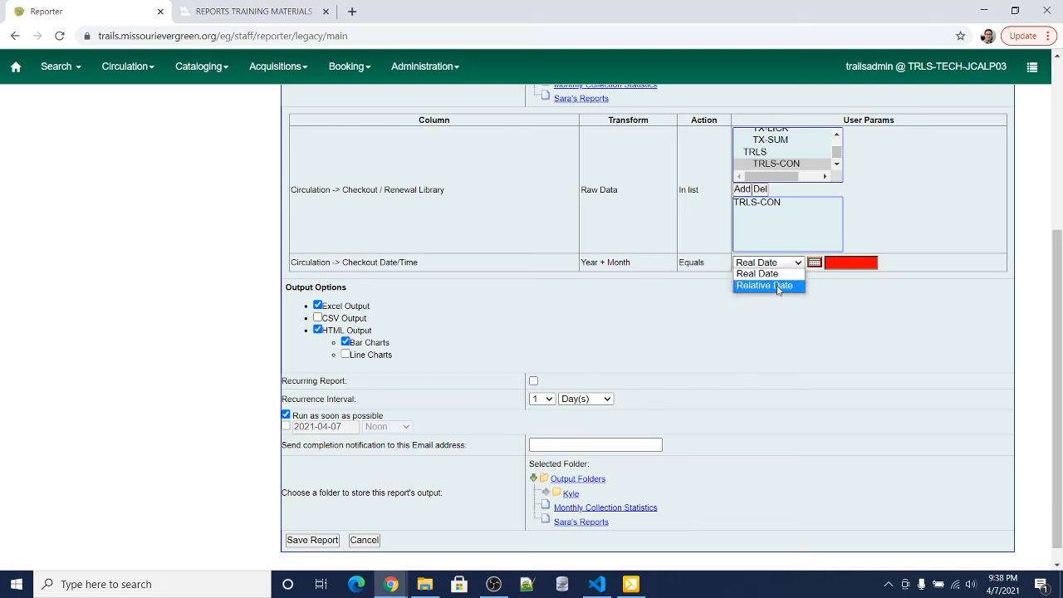
pyautogui.click(629, 260)
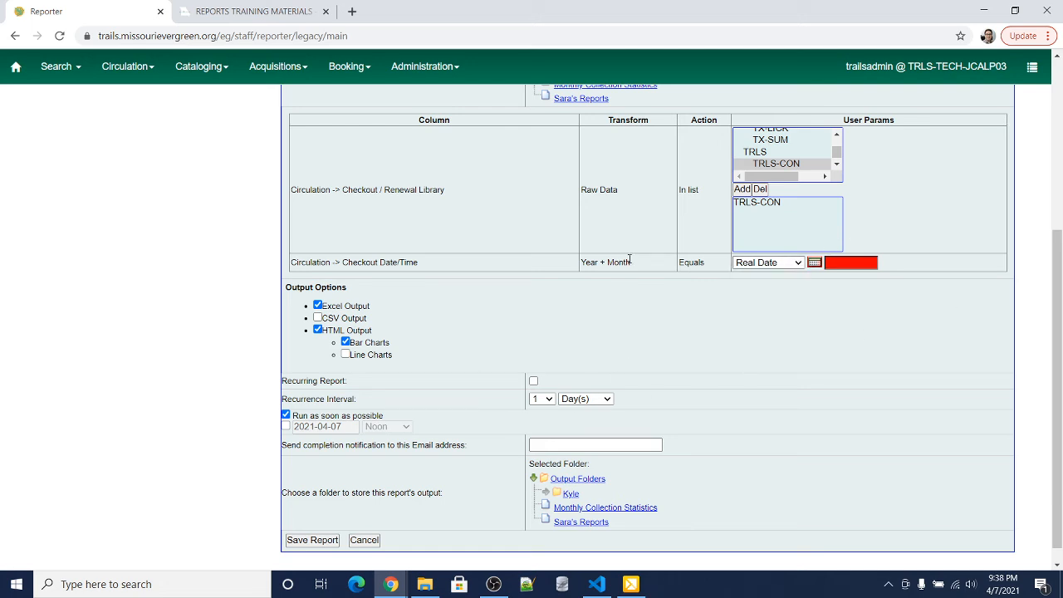
pyautogui.moveTo(582, 261); pyautogui.dragTo(633, 262)
pyautogui.click(662, 269)
pyautogui.click(796, 263)
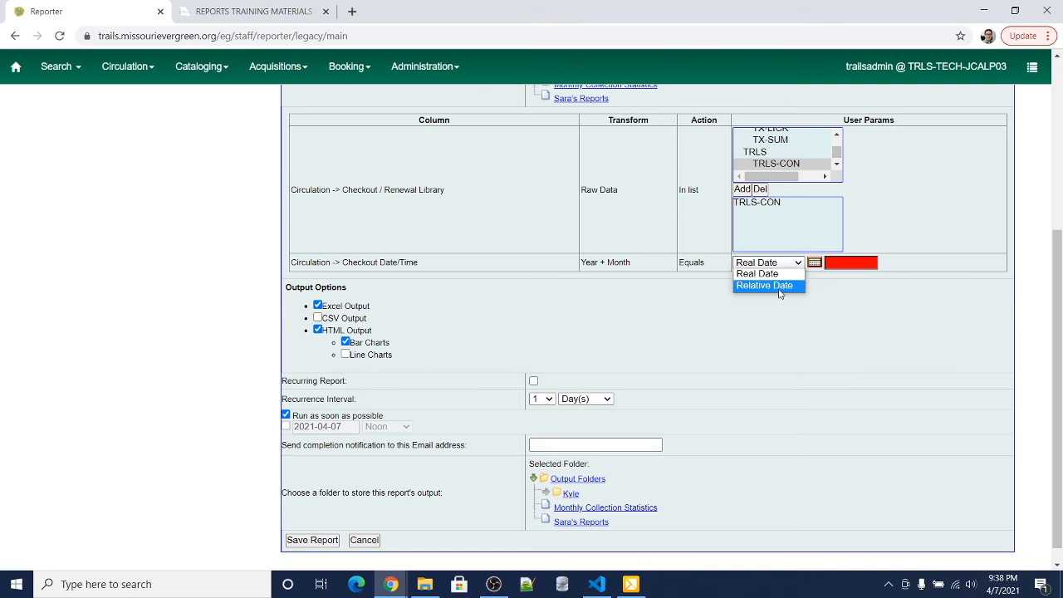
pyautogui.click(780, 289)
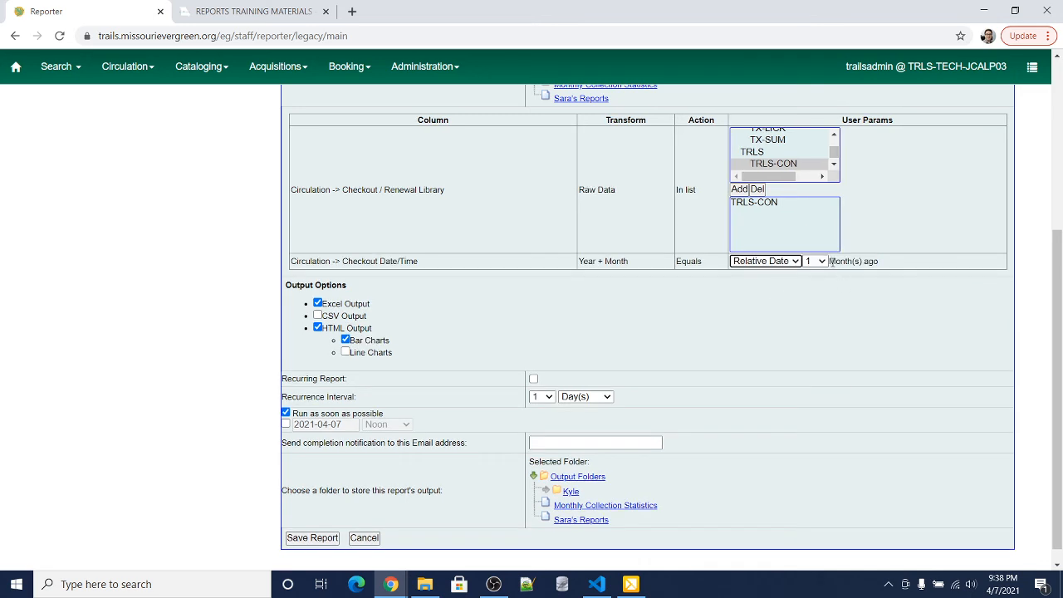
pyautogui.moveTo(829, 260); pyautogui.dragTo(886, 270)
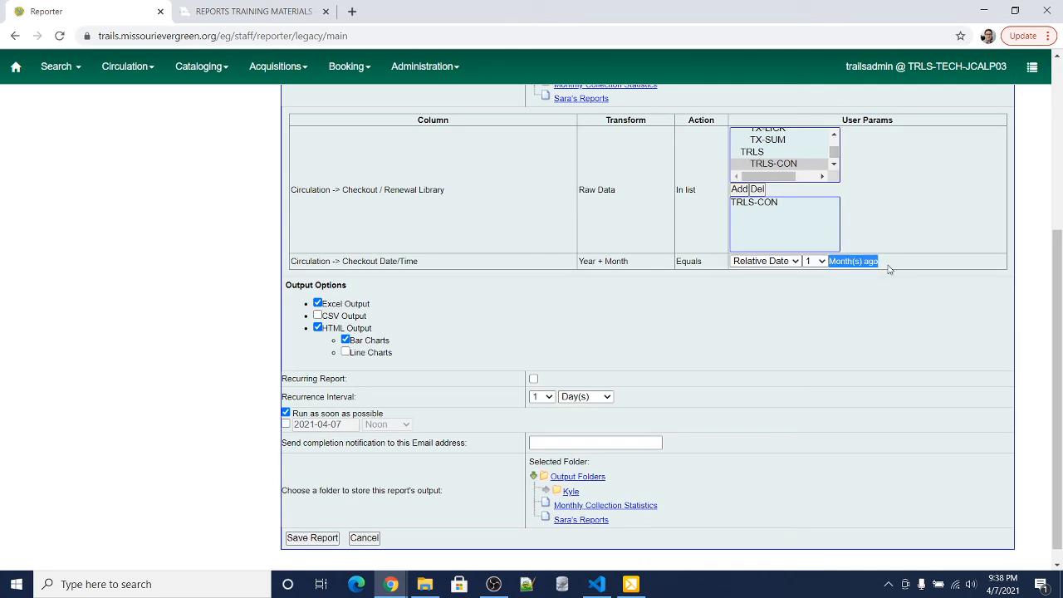
pyautogui.click(889, 268)
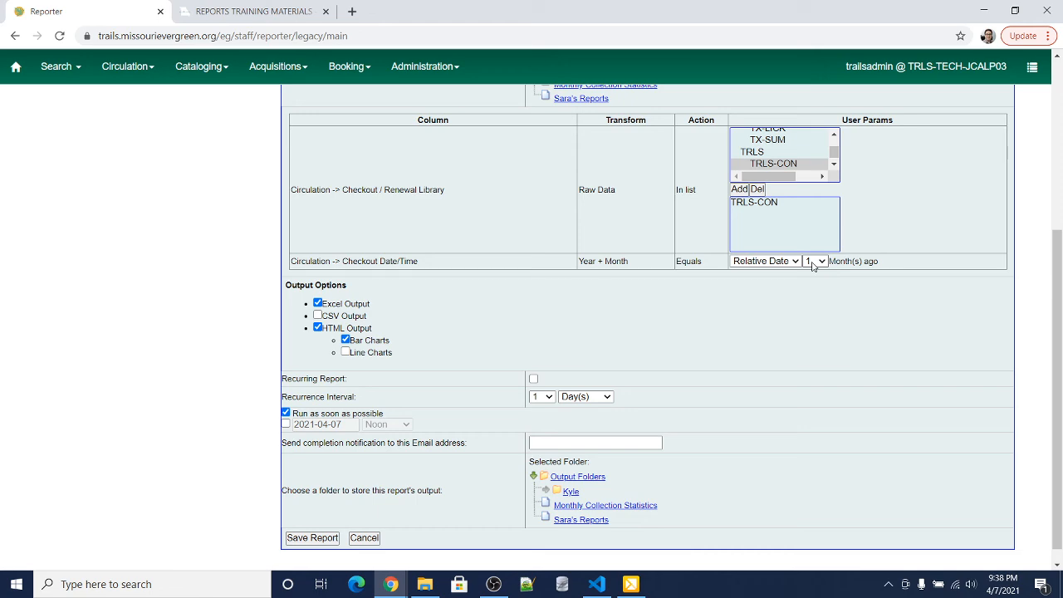
pyautogui.scroll(3, 705, 311)
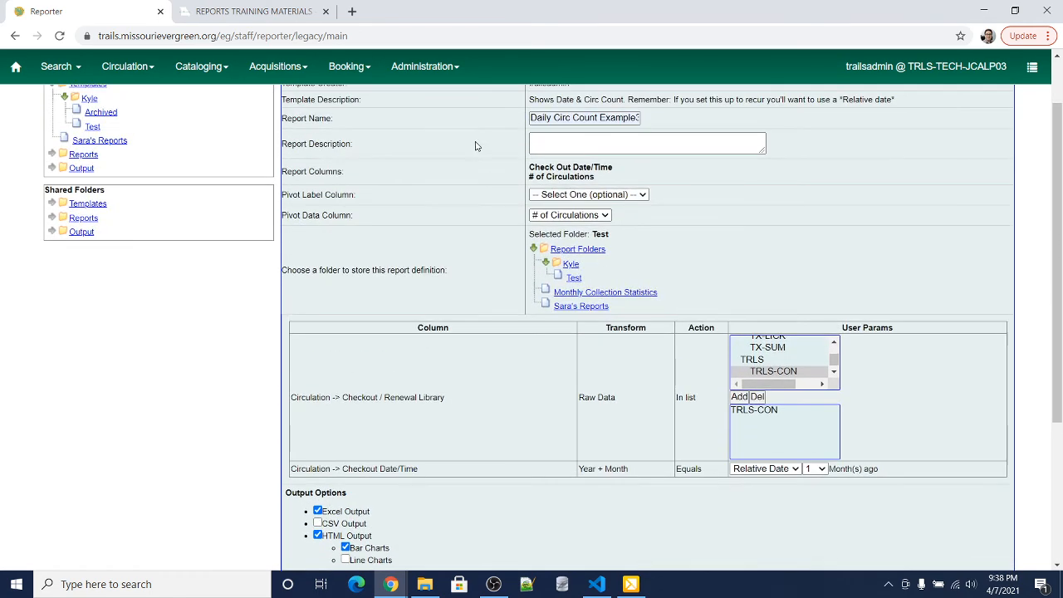
pyautogui.moveTo(528, 165); pyautogui.dragTo(595, 178)
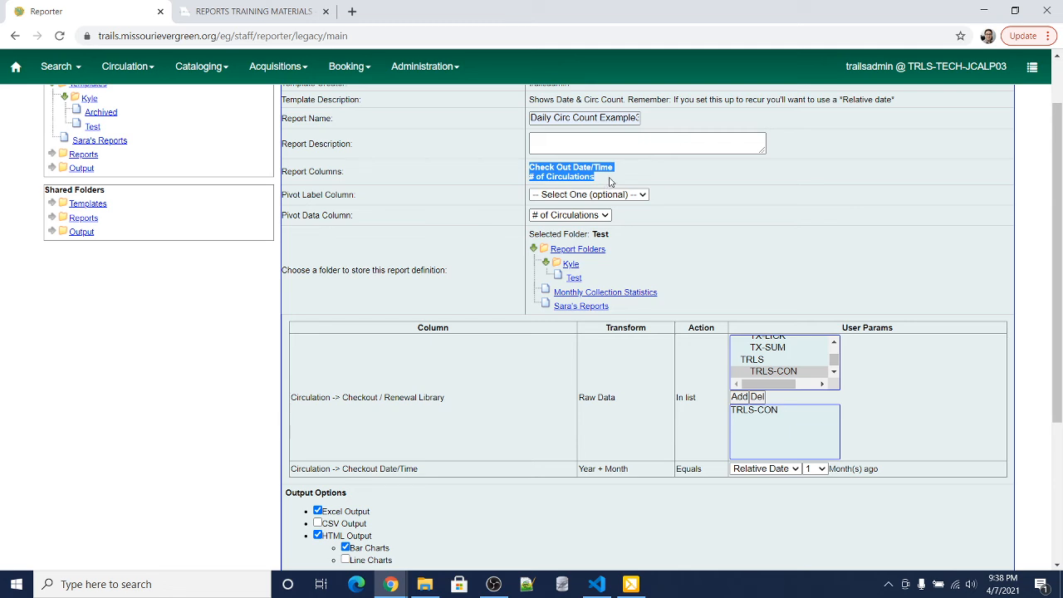
pyautogui.scroll(-2, 851, 324)
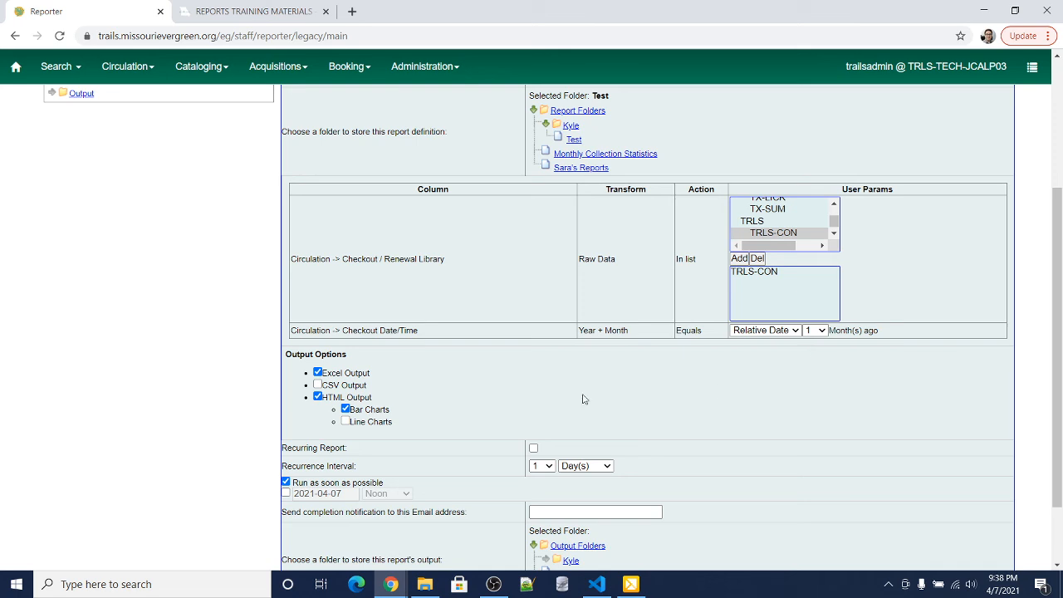
pyautogui.scroll(-1, 405, 452)
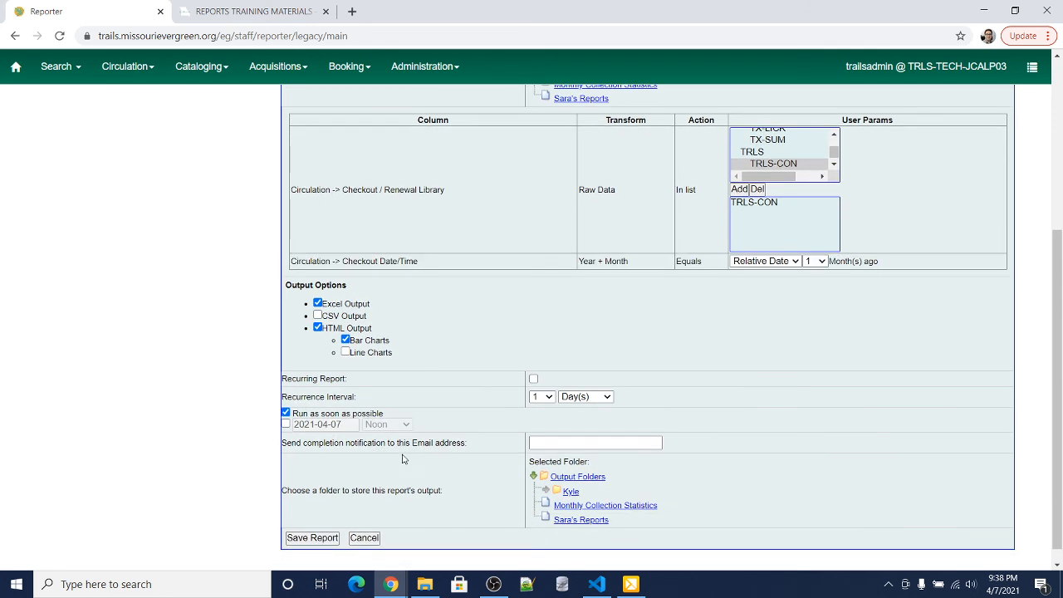
# Schedule the report to run on 2021-05-01 instead of as soon as possible
pyautogui.click(285, 413)
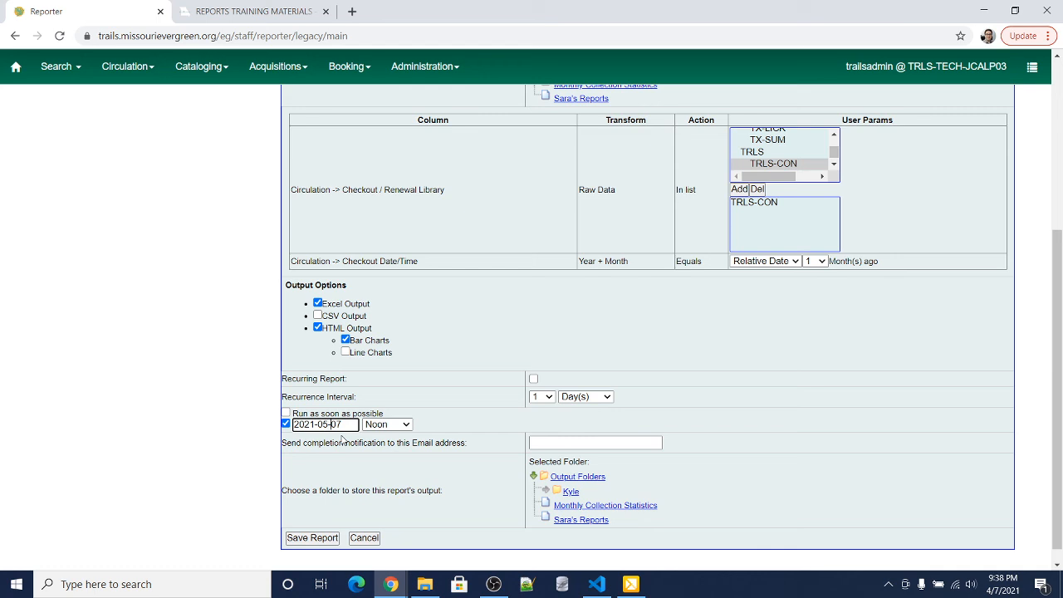
pyautogui.press('BackSpace')
pyautogui.write('1')
pyautogui.moveTo(318, 425); pyautogui.dragTo(329, 425)
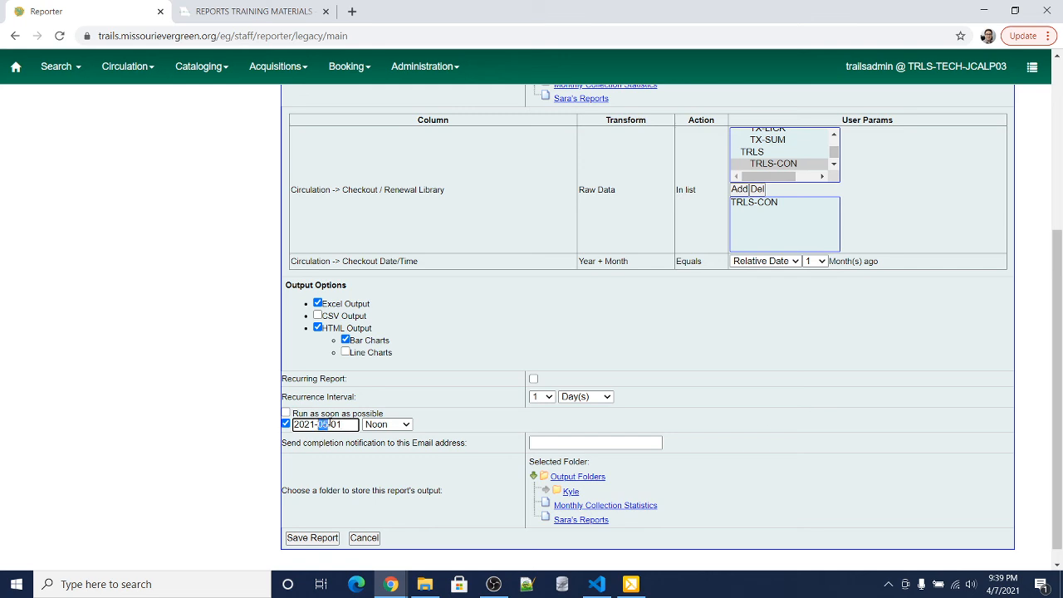
pyautogui.click(872, 385)
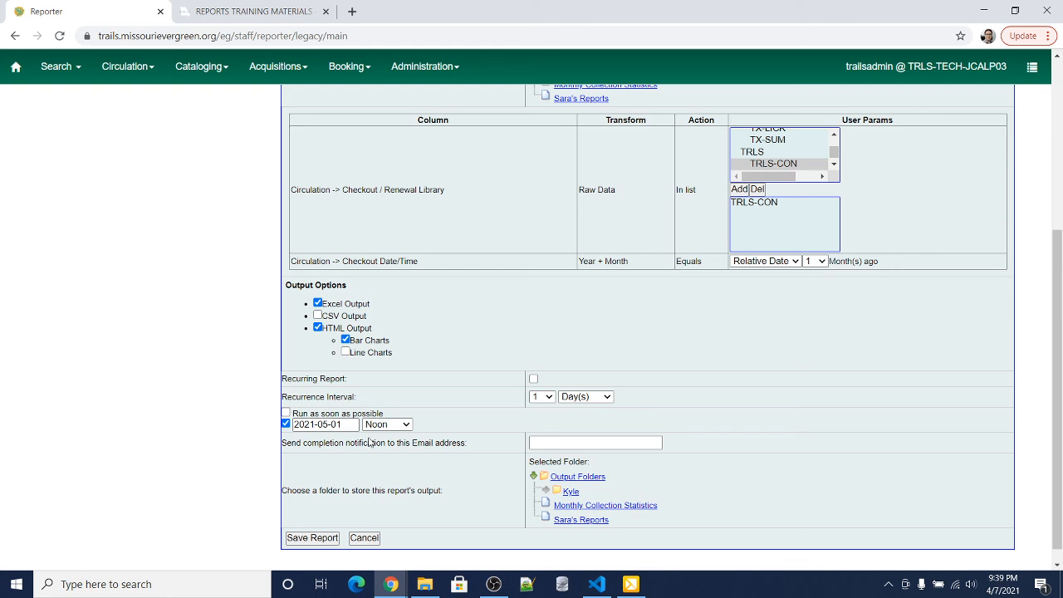
# Make the report recurring with a recurrence interval of 1 month
pyautogui.click(542, 396)
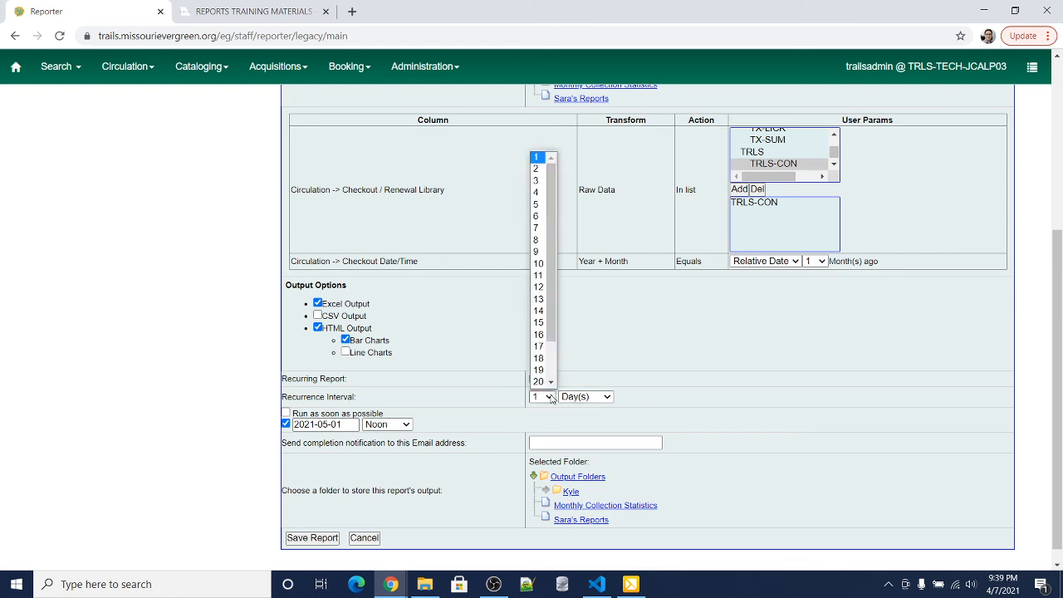
pyautogui.click(538, 158)
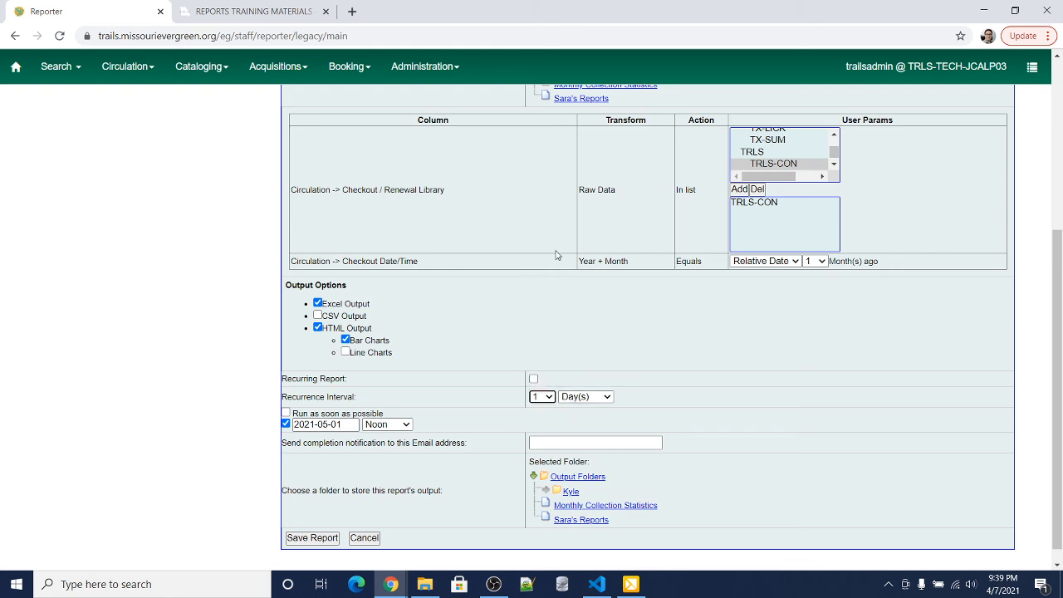
pyautogui.click(585, 397)
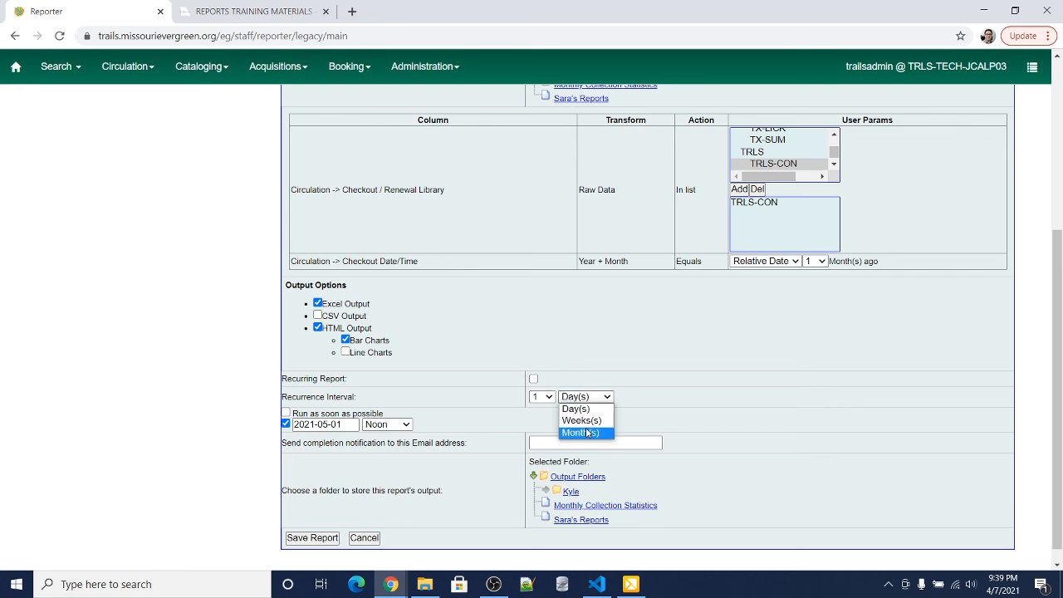
pyautogui.click(586, 431)
pyautogui.click(624, 429)
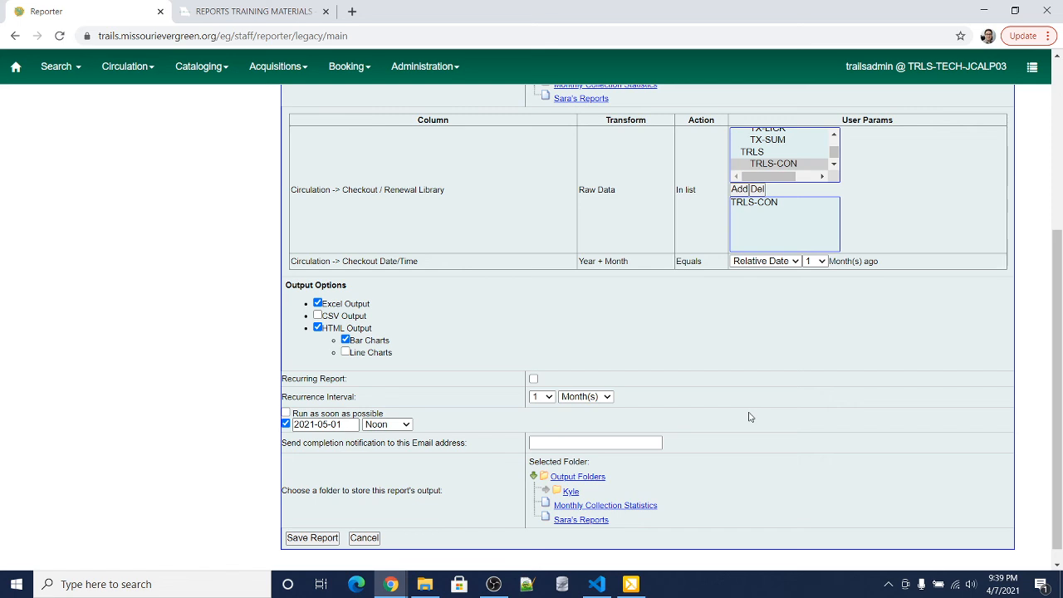
pyautogui.click(534, 380)
pyautogui.click(334, 424)
# Fill in the completion notification e-mail address and store the report's output in the Test subfolder of the personal output folder
pyautogui.click(659, 443)
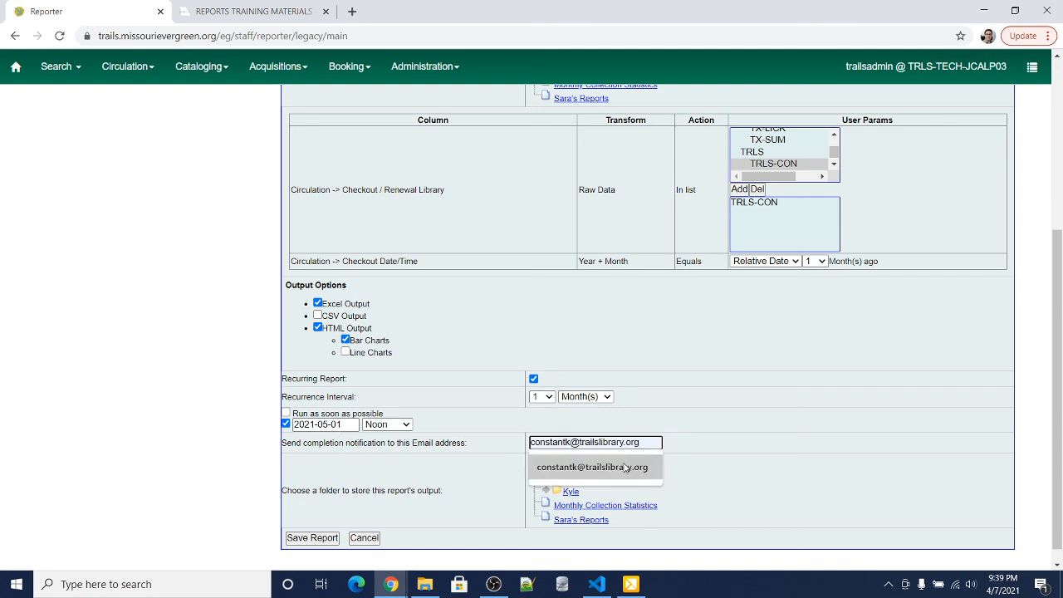
pyautogui.click(625, 467)
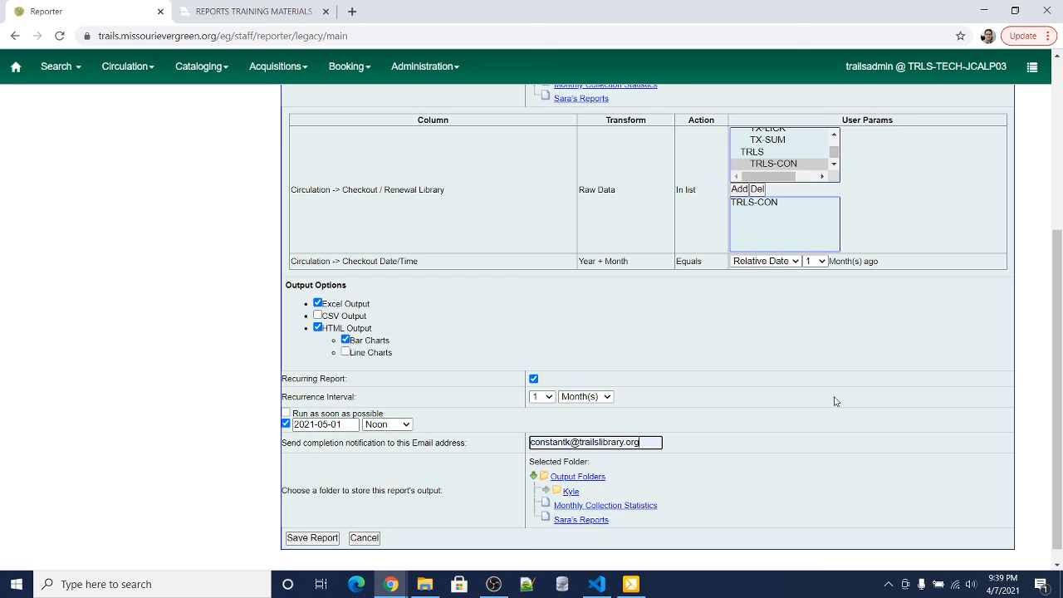
pyautogui.click(768, 429)
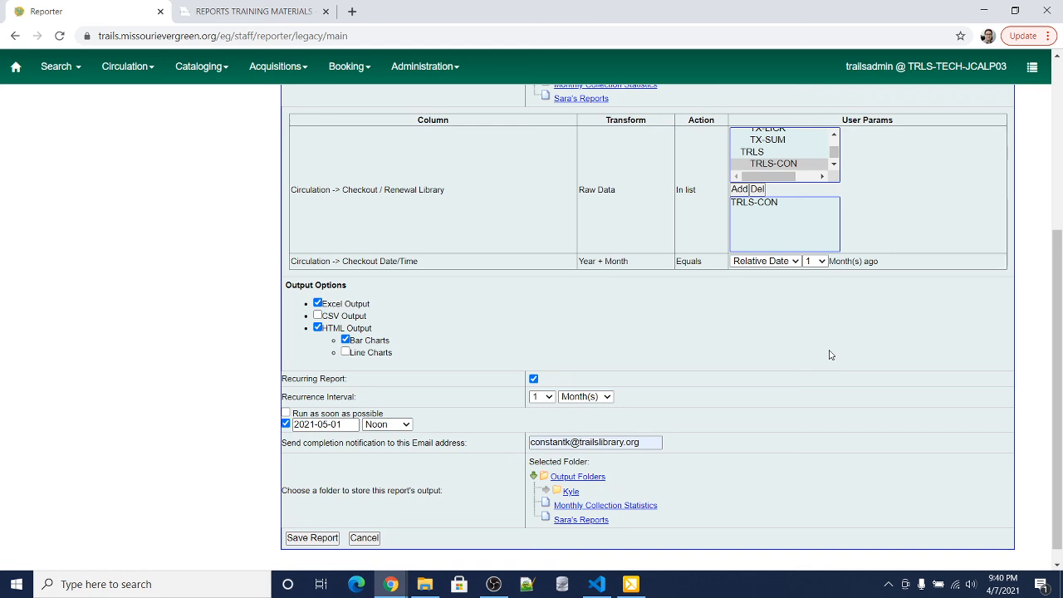
pyautogui.click(550, 493)
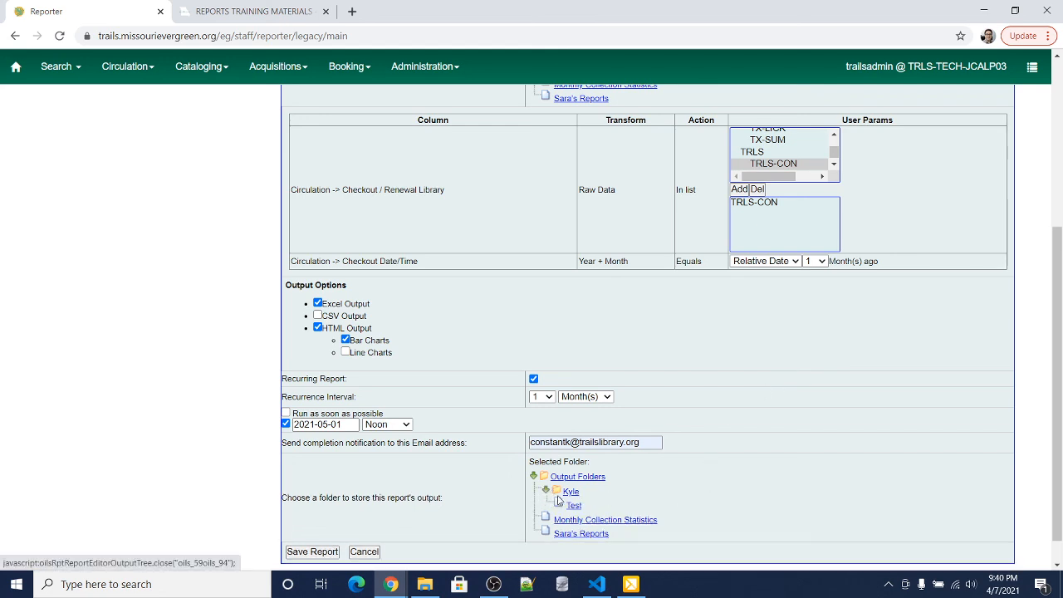
pyautogui.click(573, 505)
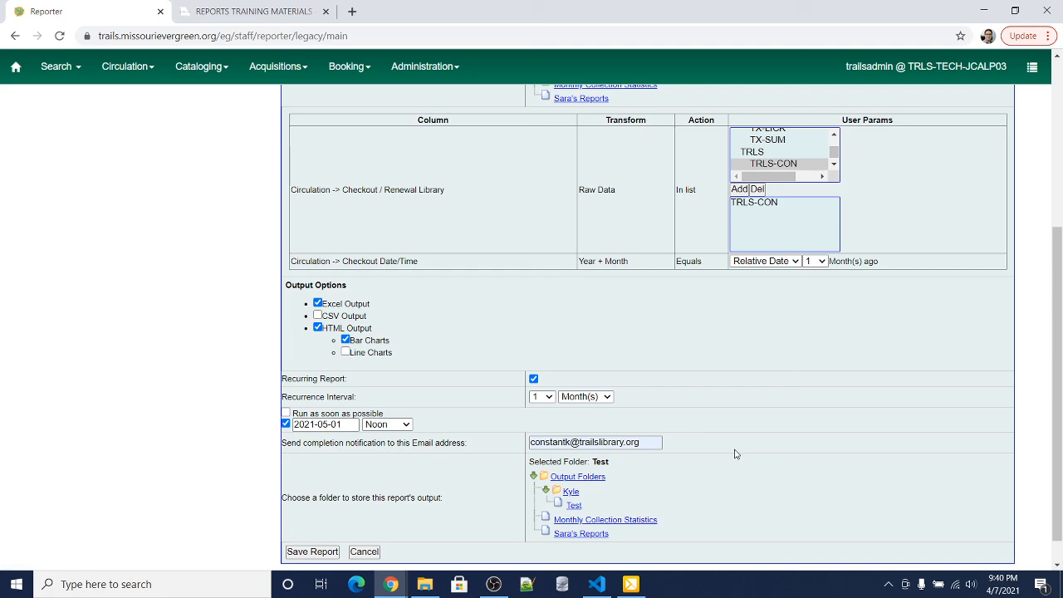
# Review the report's name, columns, library and date filters, output options and recurrence schedule before saving
pyautogui.scroll(4, 706, 449)
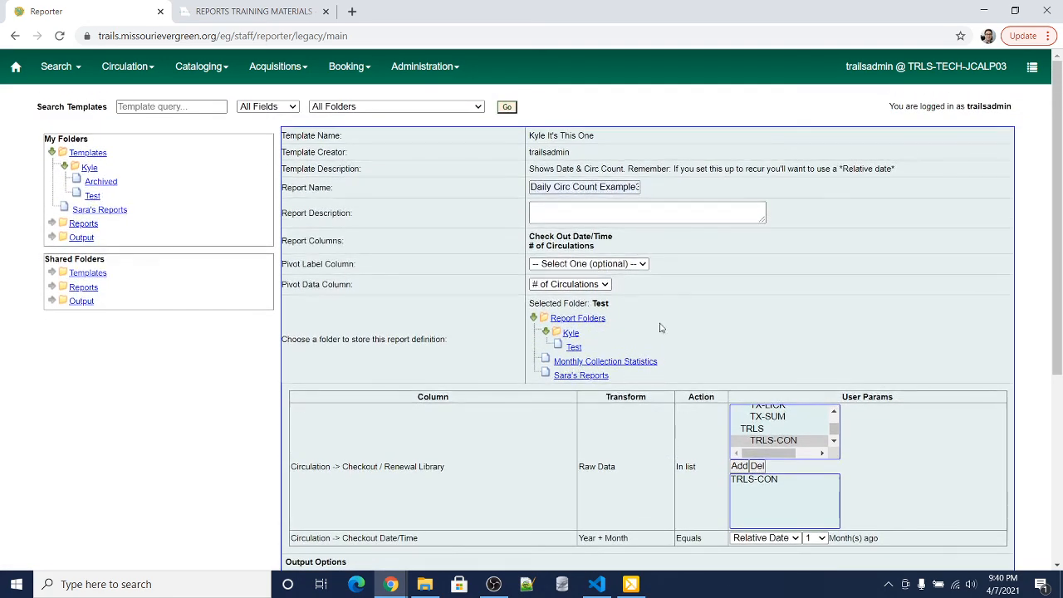
pyautogui.scroll(-2, 660, 328)
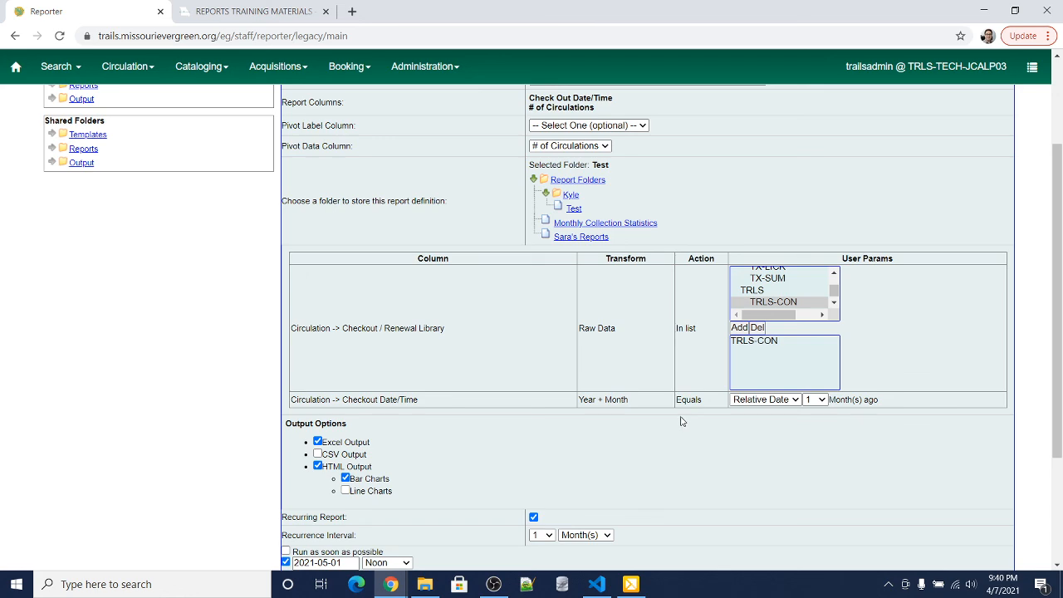
pyautogui.scroll(-1, 681, 421)
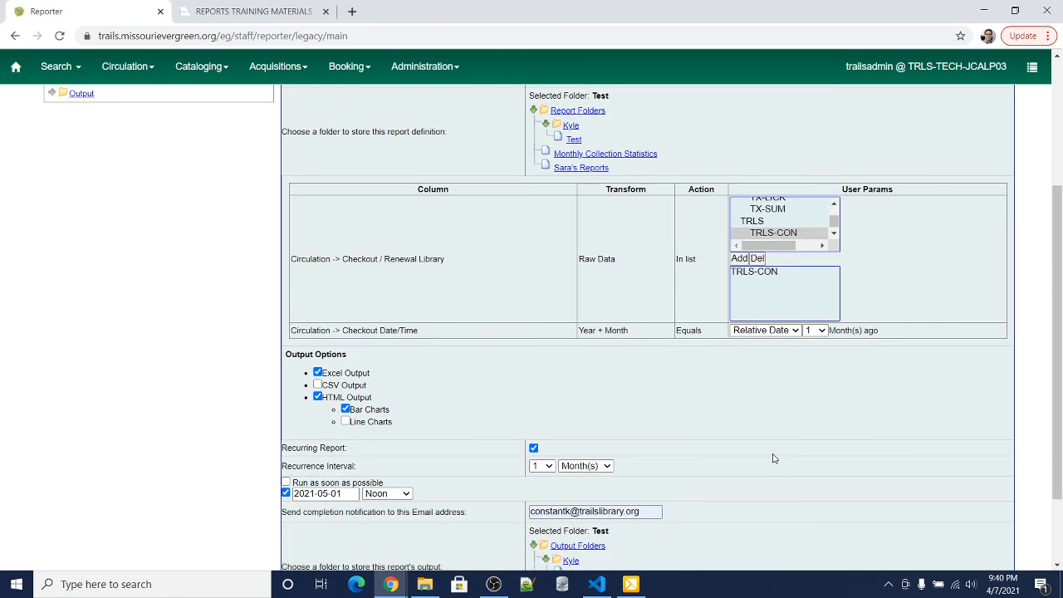
pyautogui.scroll(-1, 773, 458)
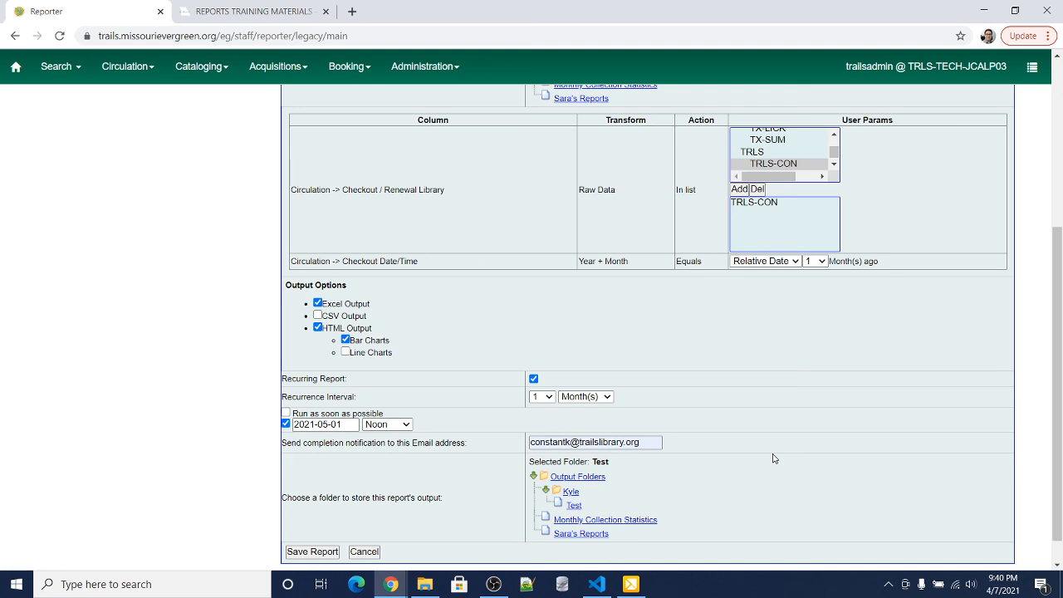
pyautogui.scroll(2, 772, 458)
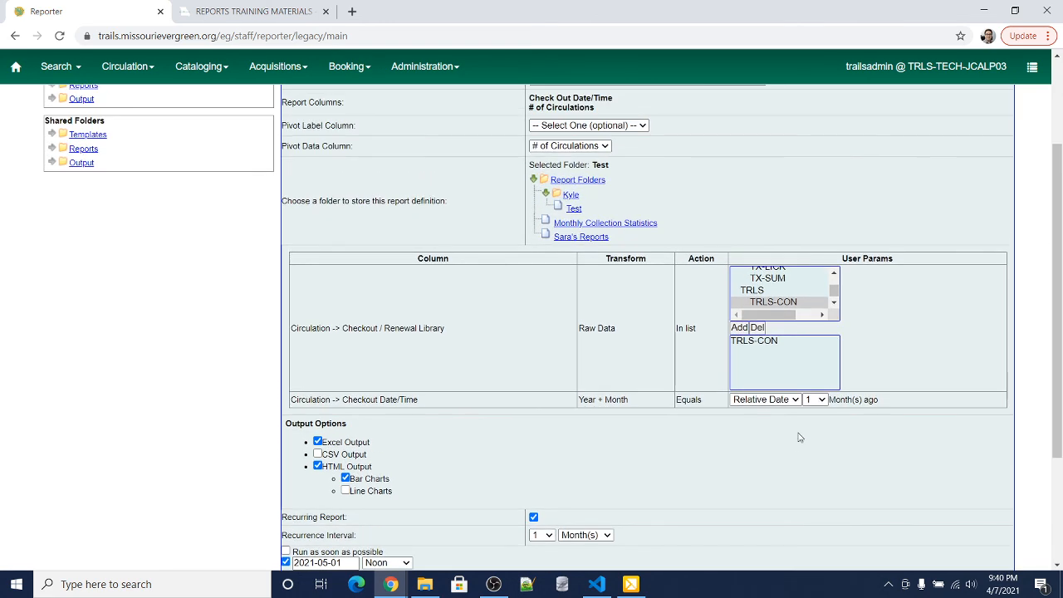
pyautogui.doubleClick(833, 400)
pyautogui.click(877, 400)
pyautogui.scroll(2, 504, 393)
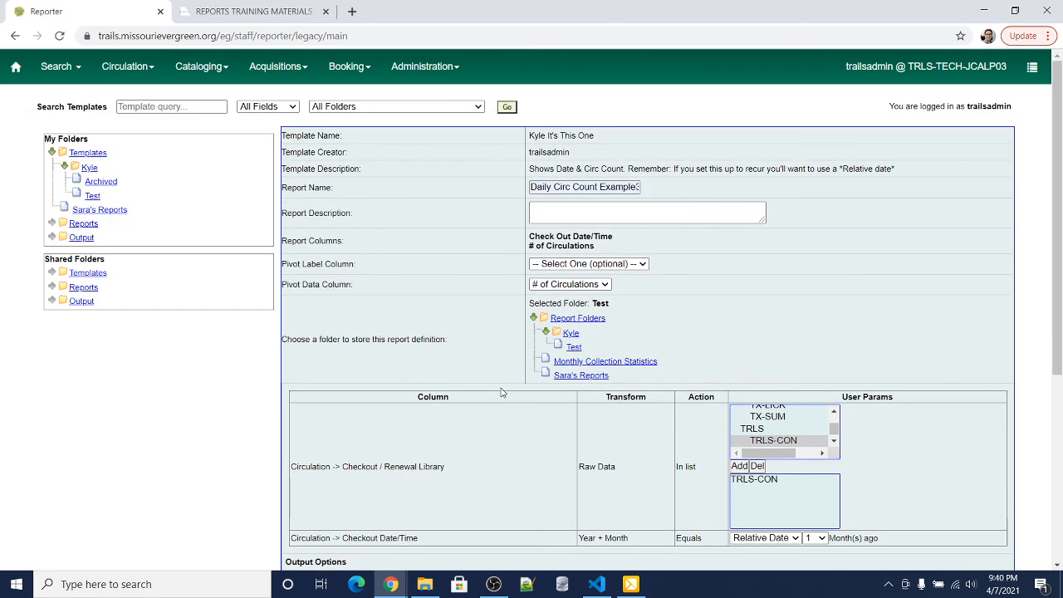